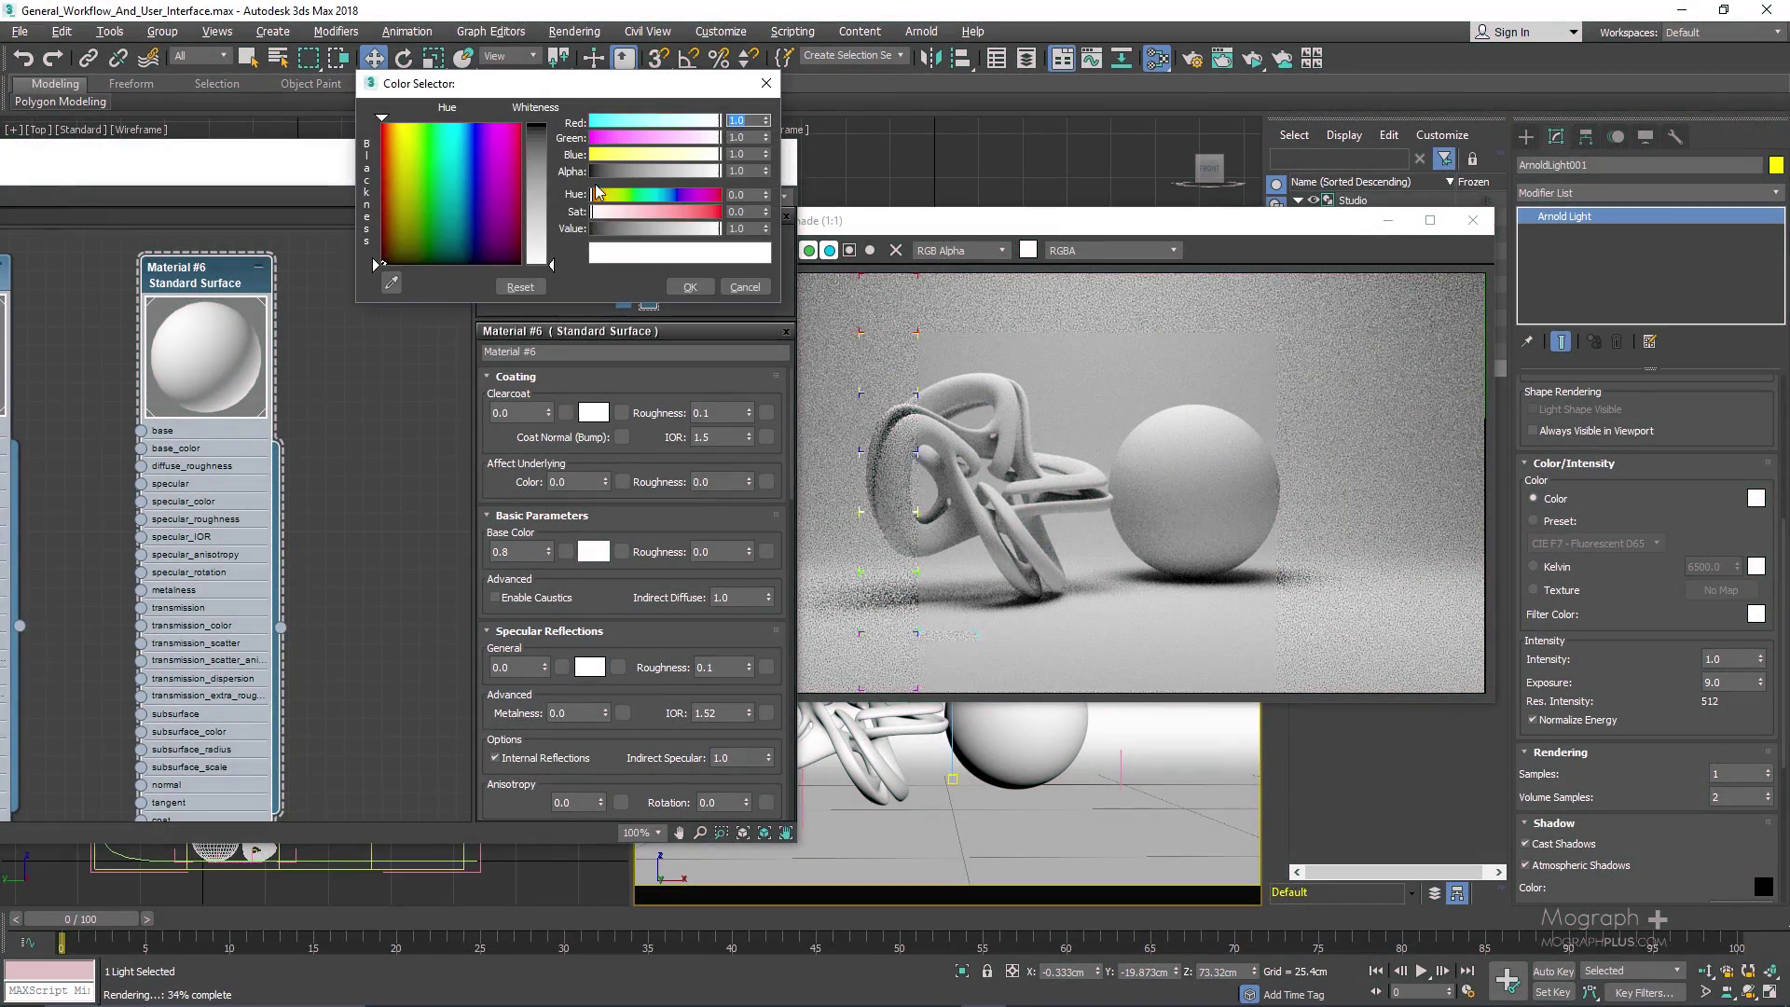
# Shift the hue of Material #6's color to green and set Arnold's Camera (AA) samples to 6
pyautogui.moveTo(597, 193); pyautogui.dragTo(649, 200)
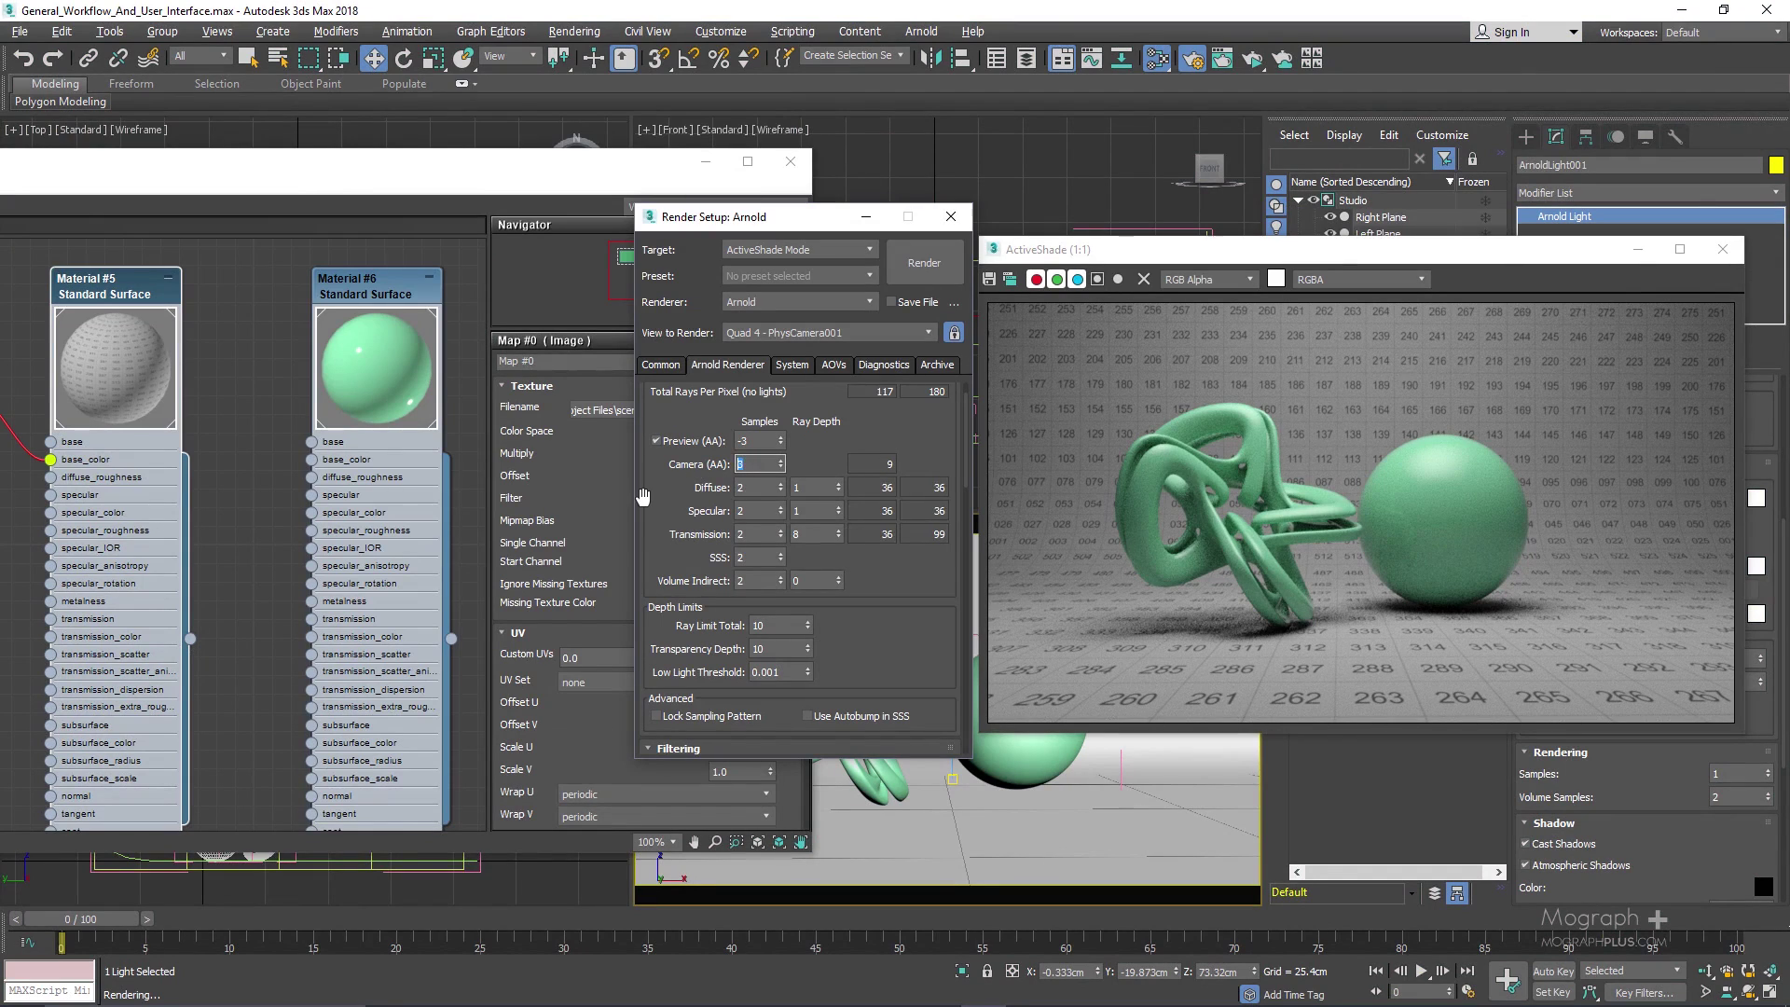
pyautogui.write('6')
pyautogui.press('Return')
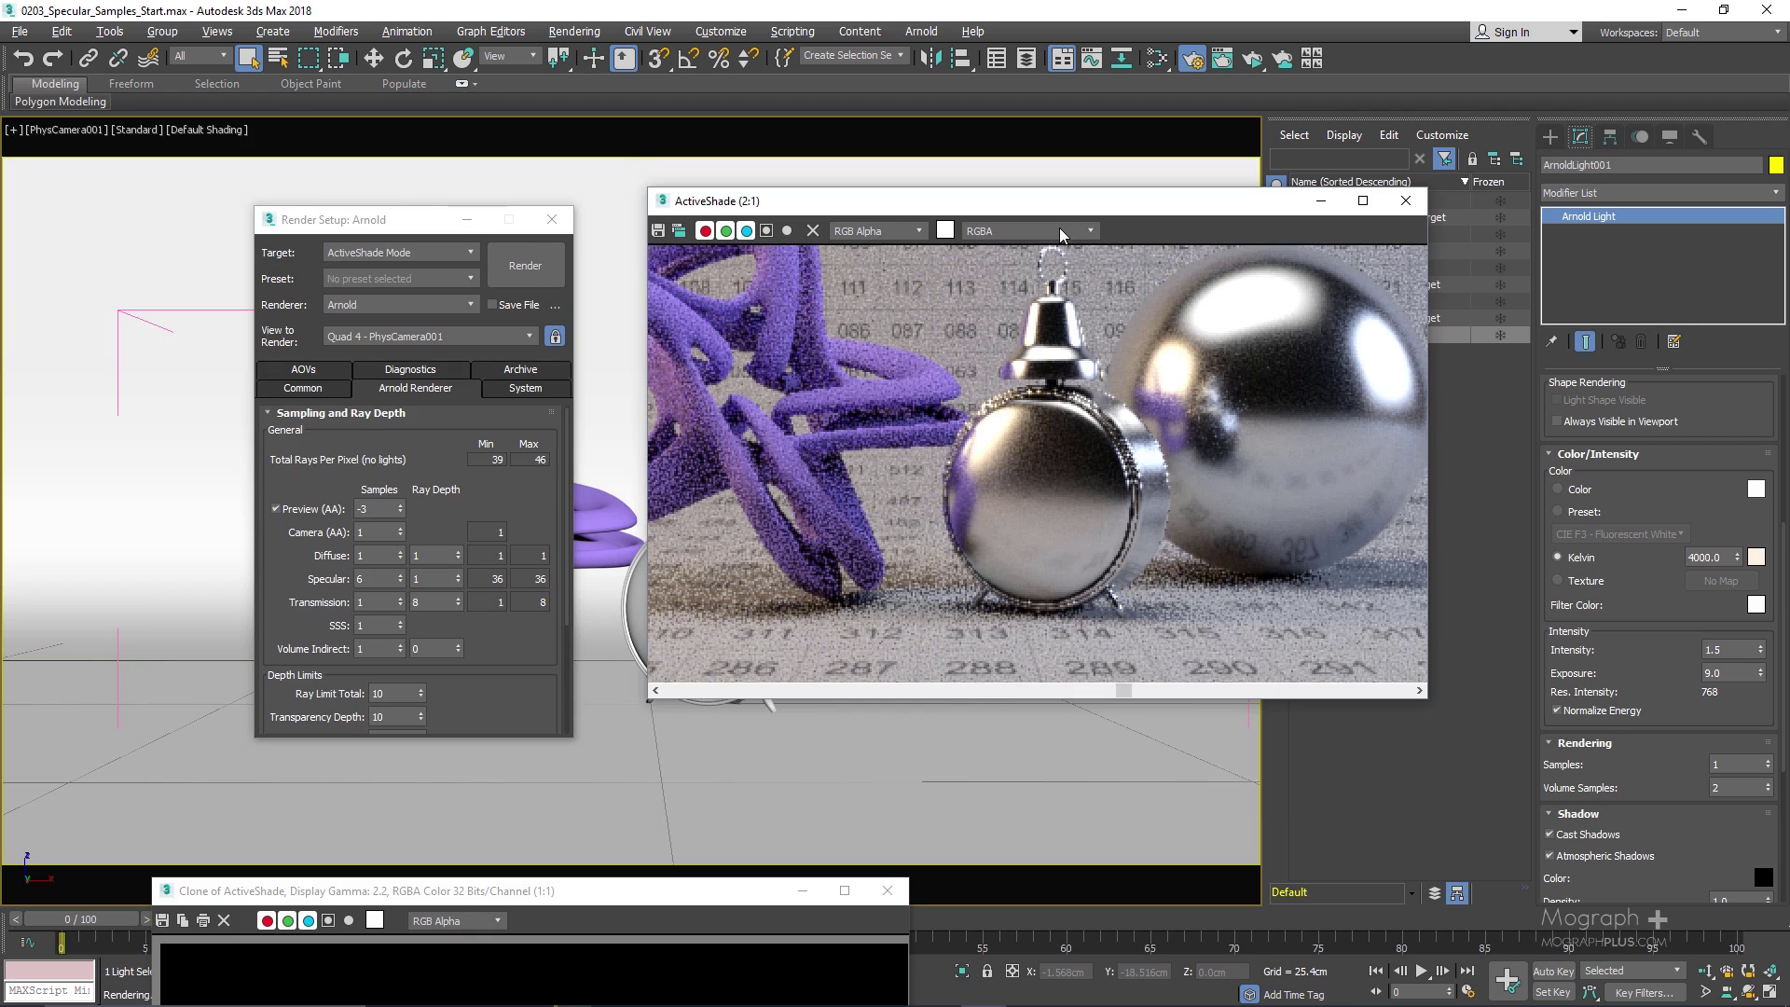
# Display the specular_indirect AOV in the ActiveShade render and clone the rendered image
pyautogui.click(1060, 235)
pyautogui.click(1002, 279)
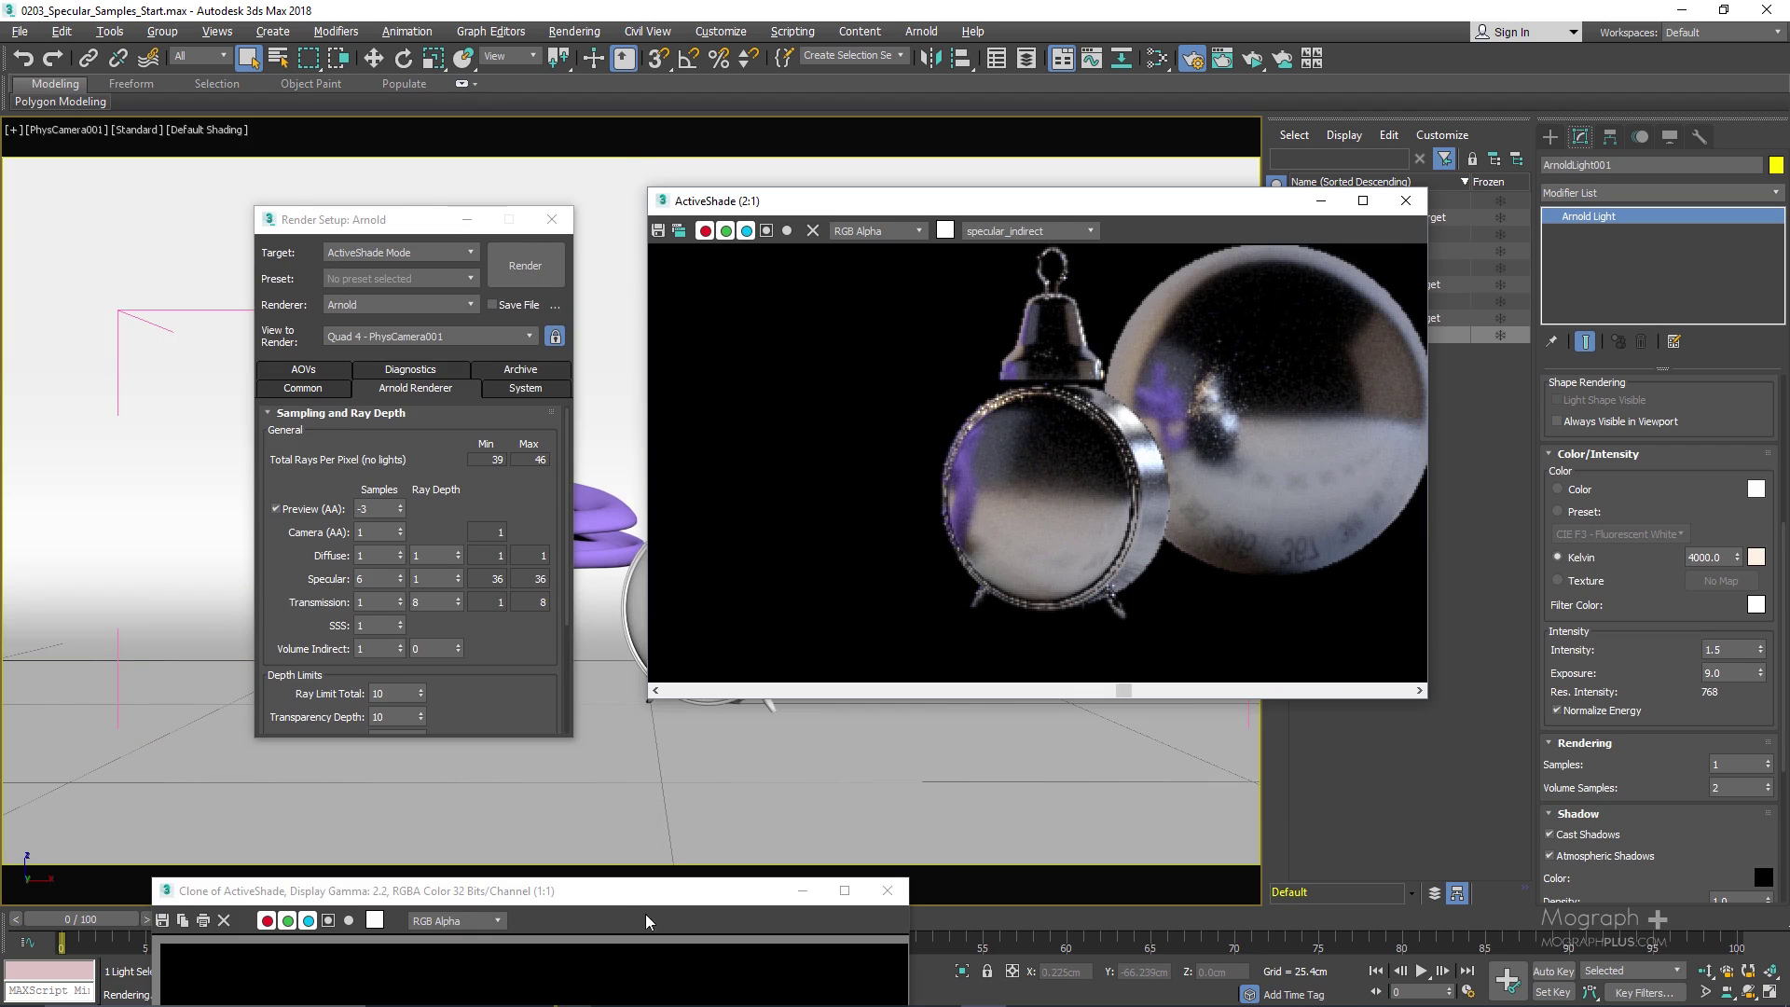
pyautogui.click(679, 230)
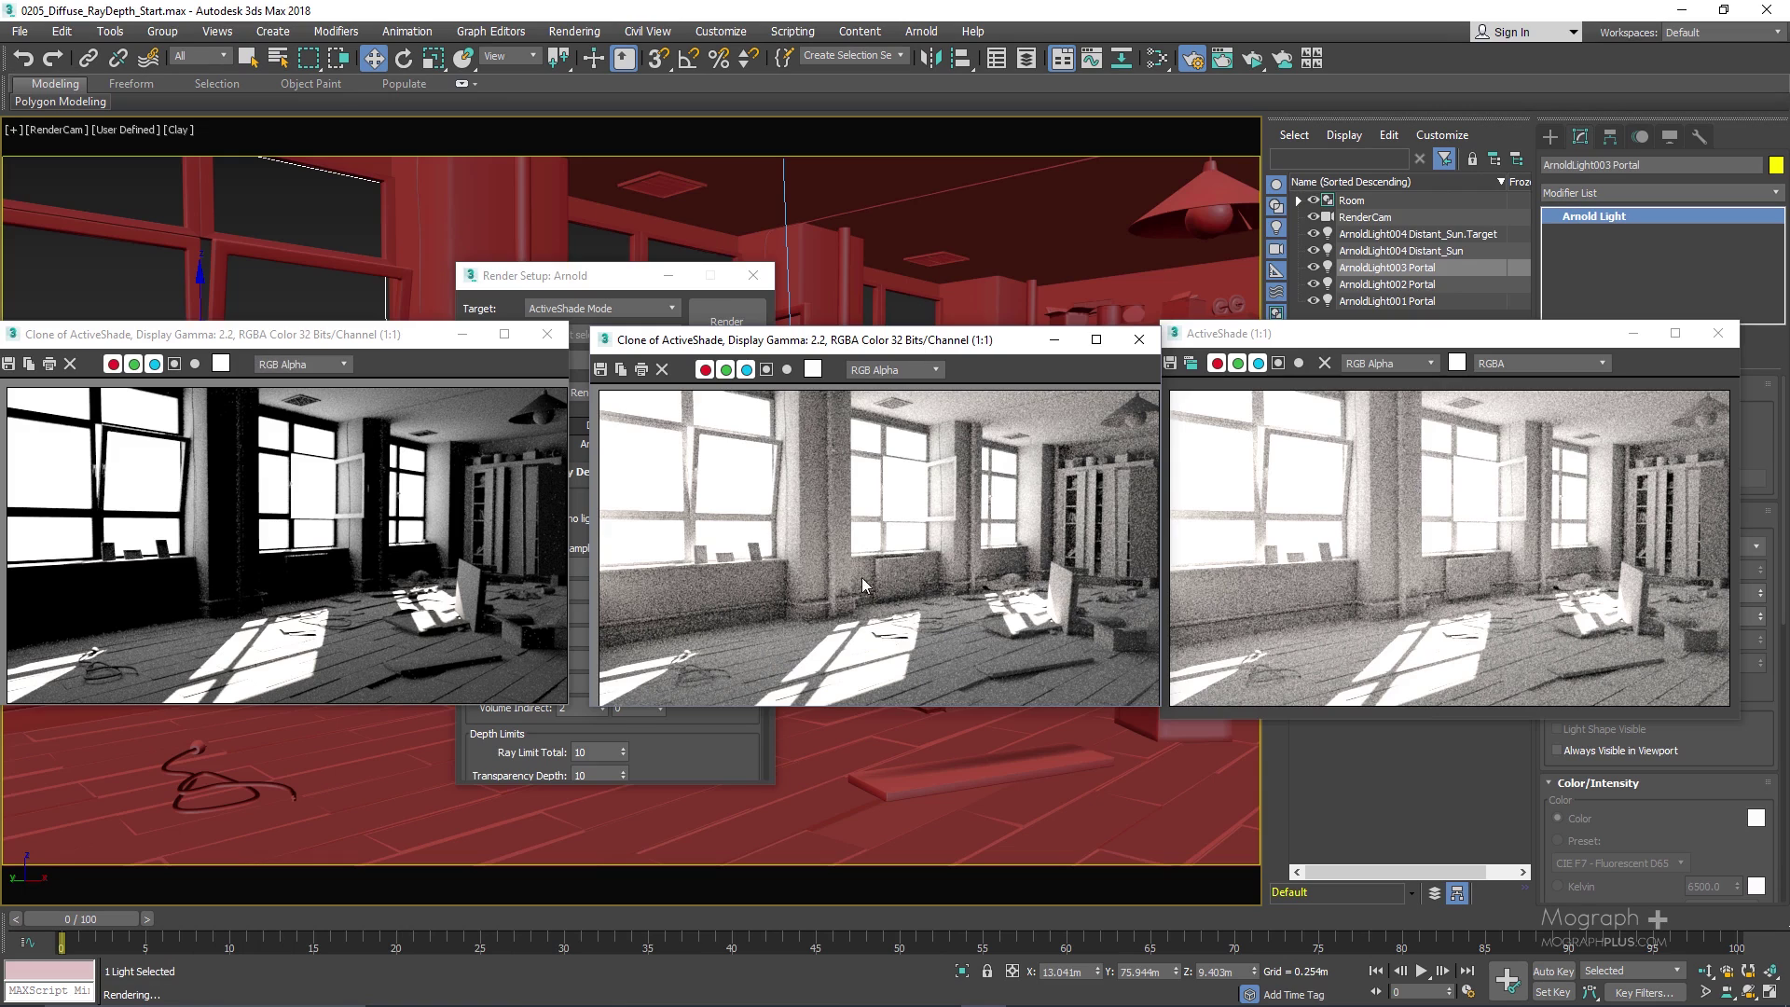
# Change the emission shape type of ArnoldLight001 in the clock and sphere scene
pyautogui.moveTo(603, 292); pyautogui.dragTo(316, 267)
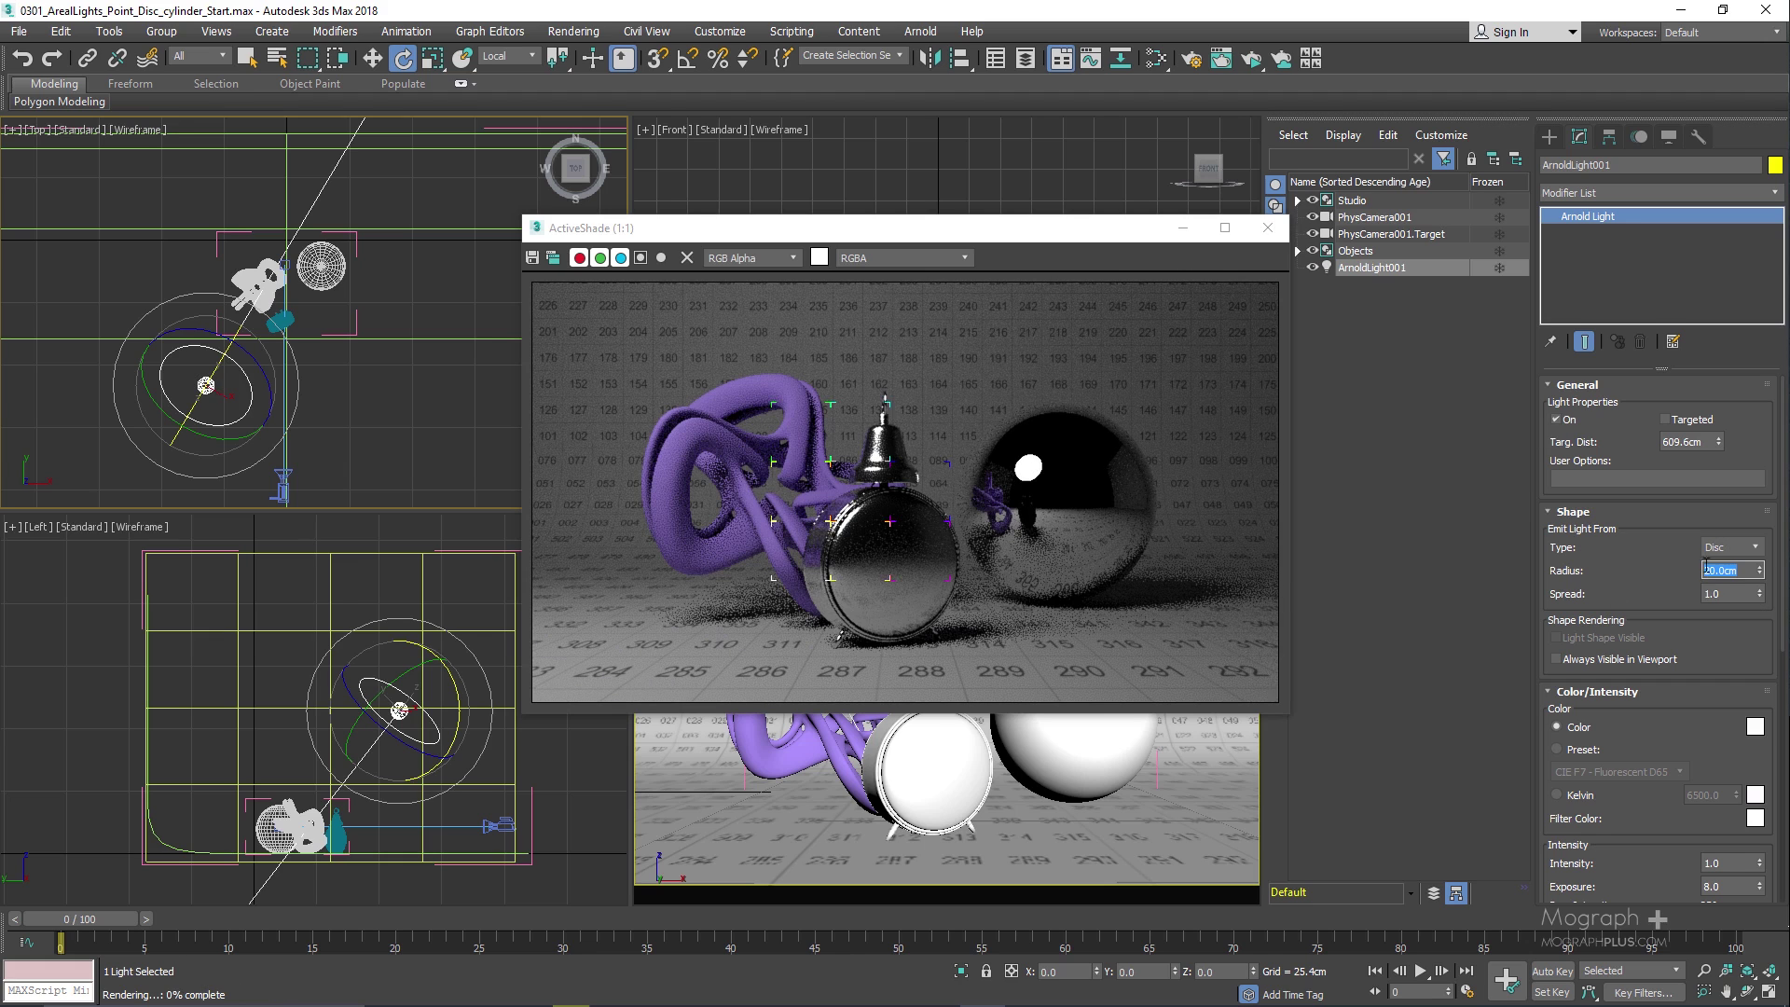
pyautogui.click(1731, 547)
pyautogui.click(1724, 645)
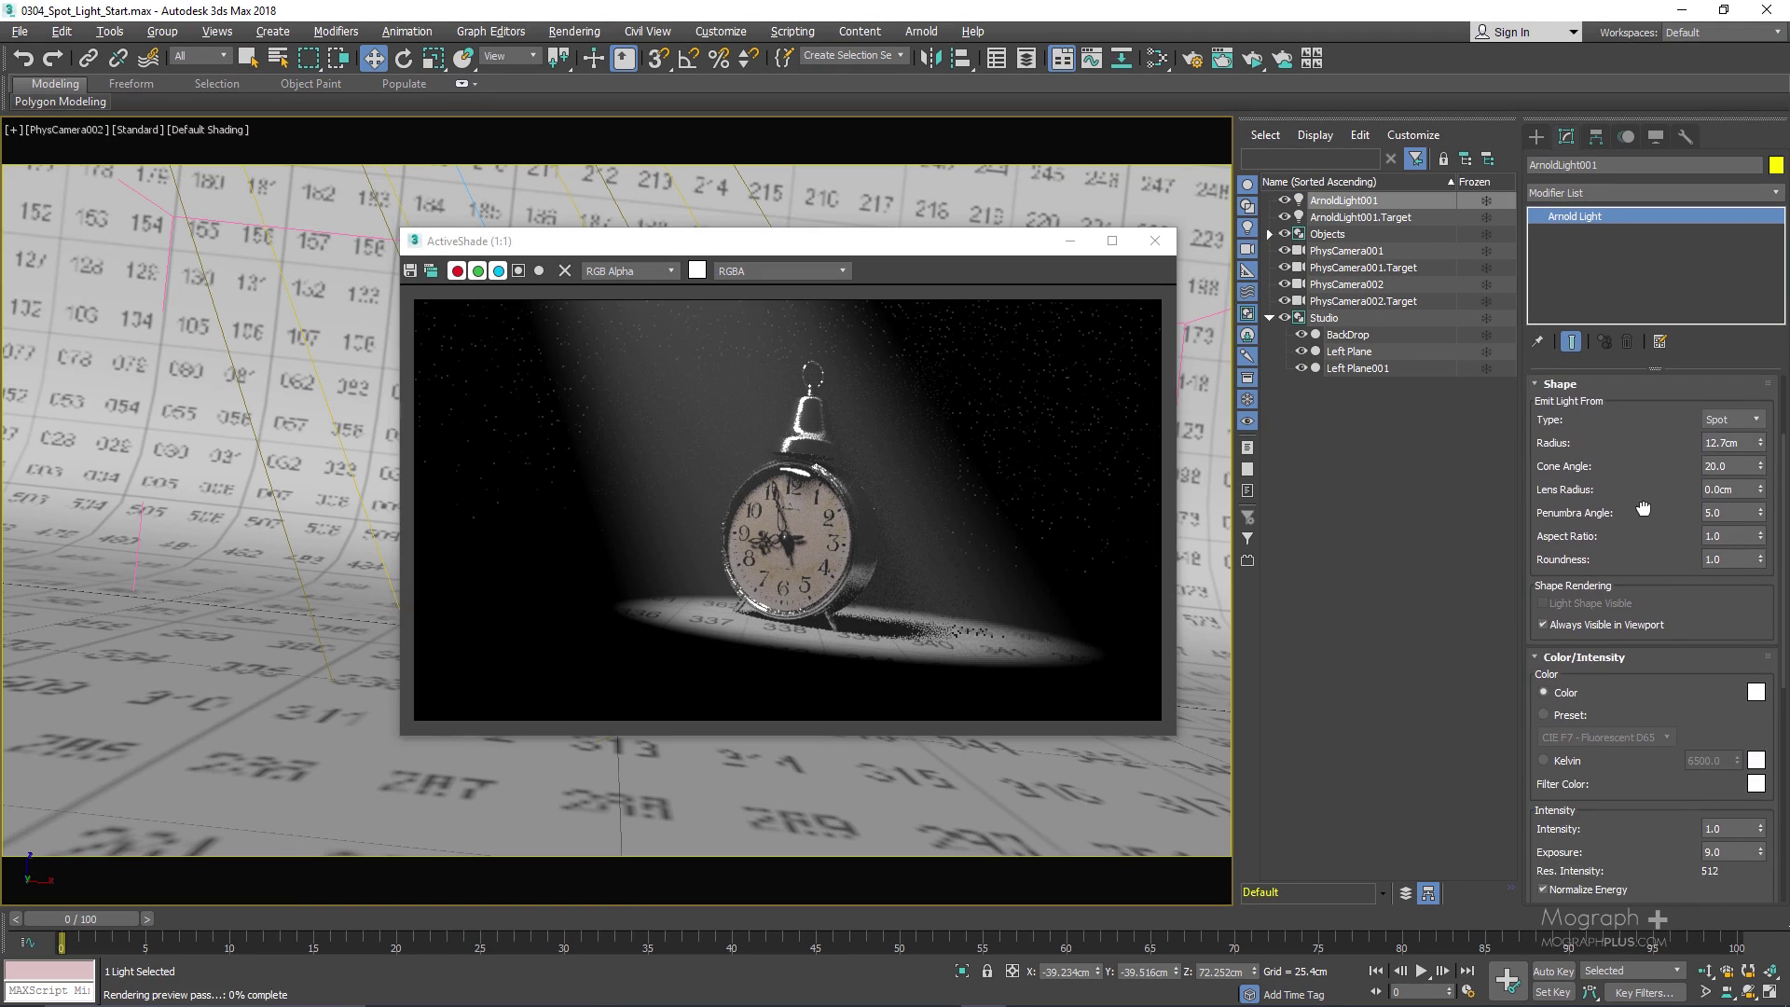
pyautogui.scroll(-5, 1554, 737)
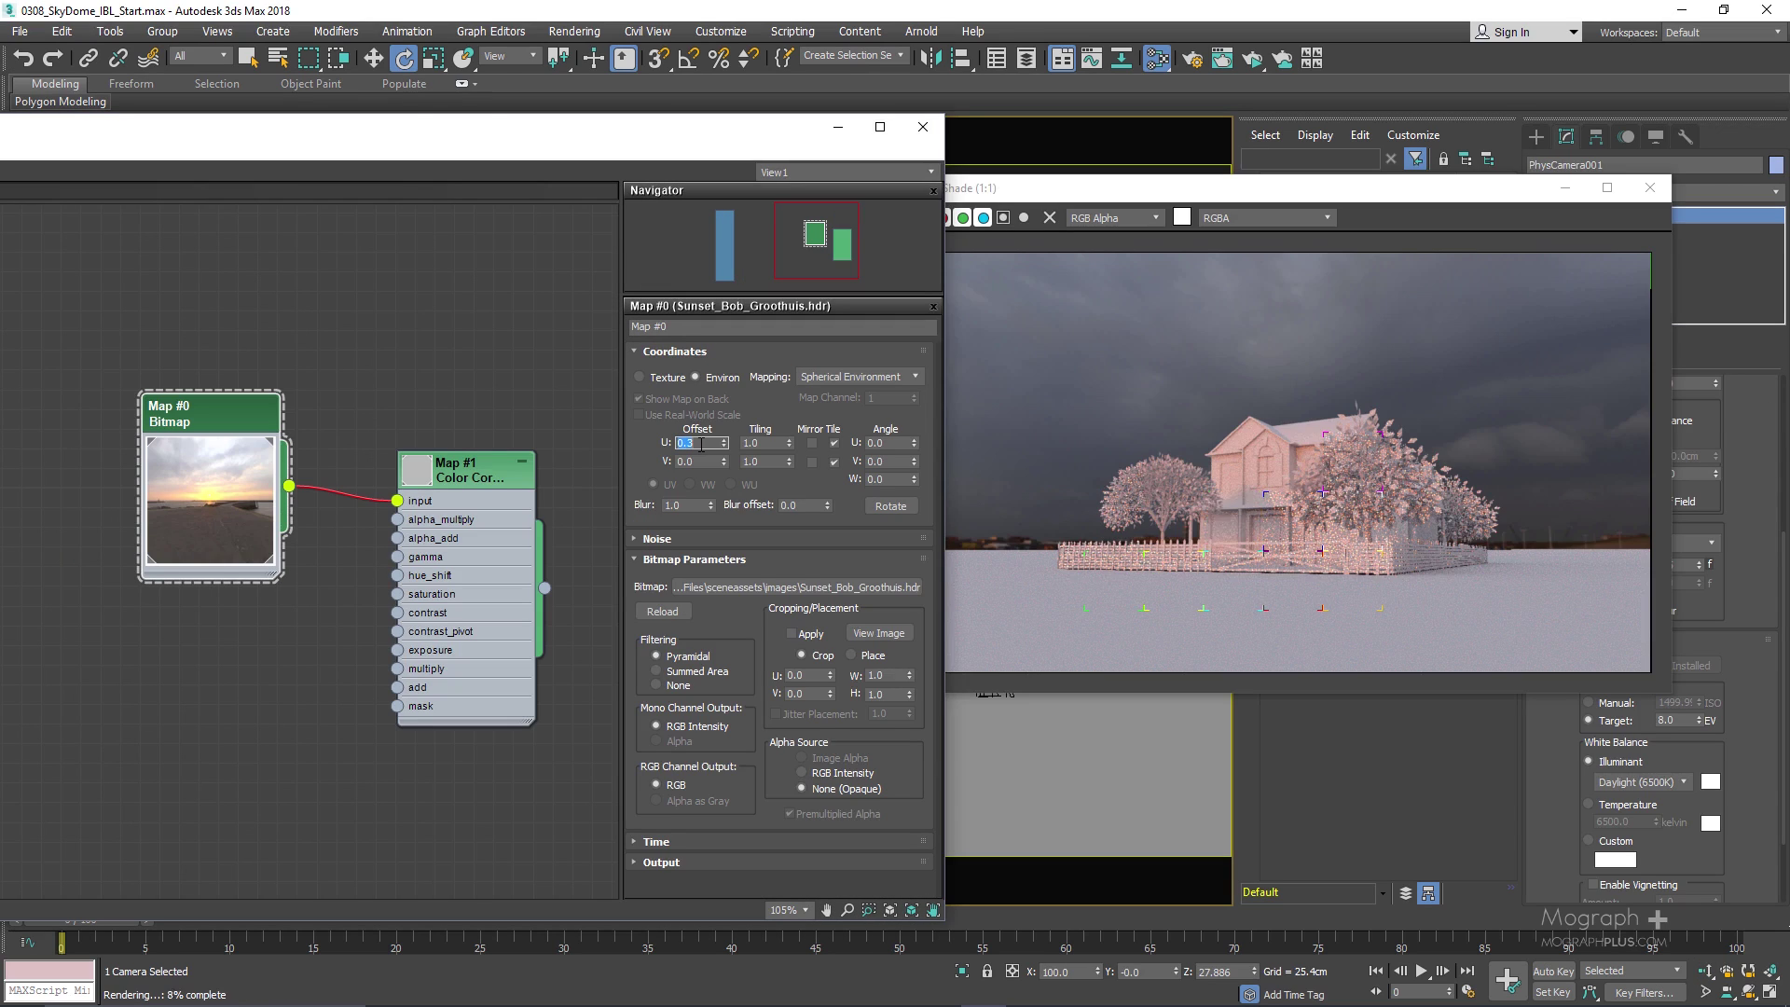
# Confirm the sunset bitmap's U offset and move the ActiveShade window of the interior scene off the Front viewport
pyautogui.press('Return')
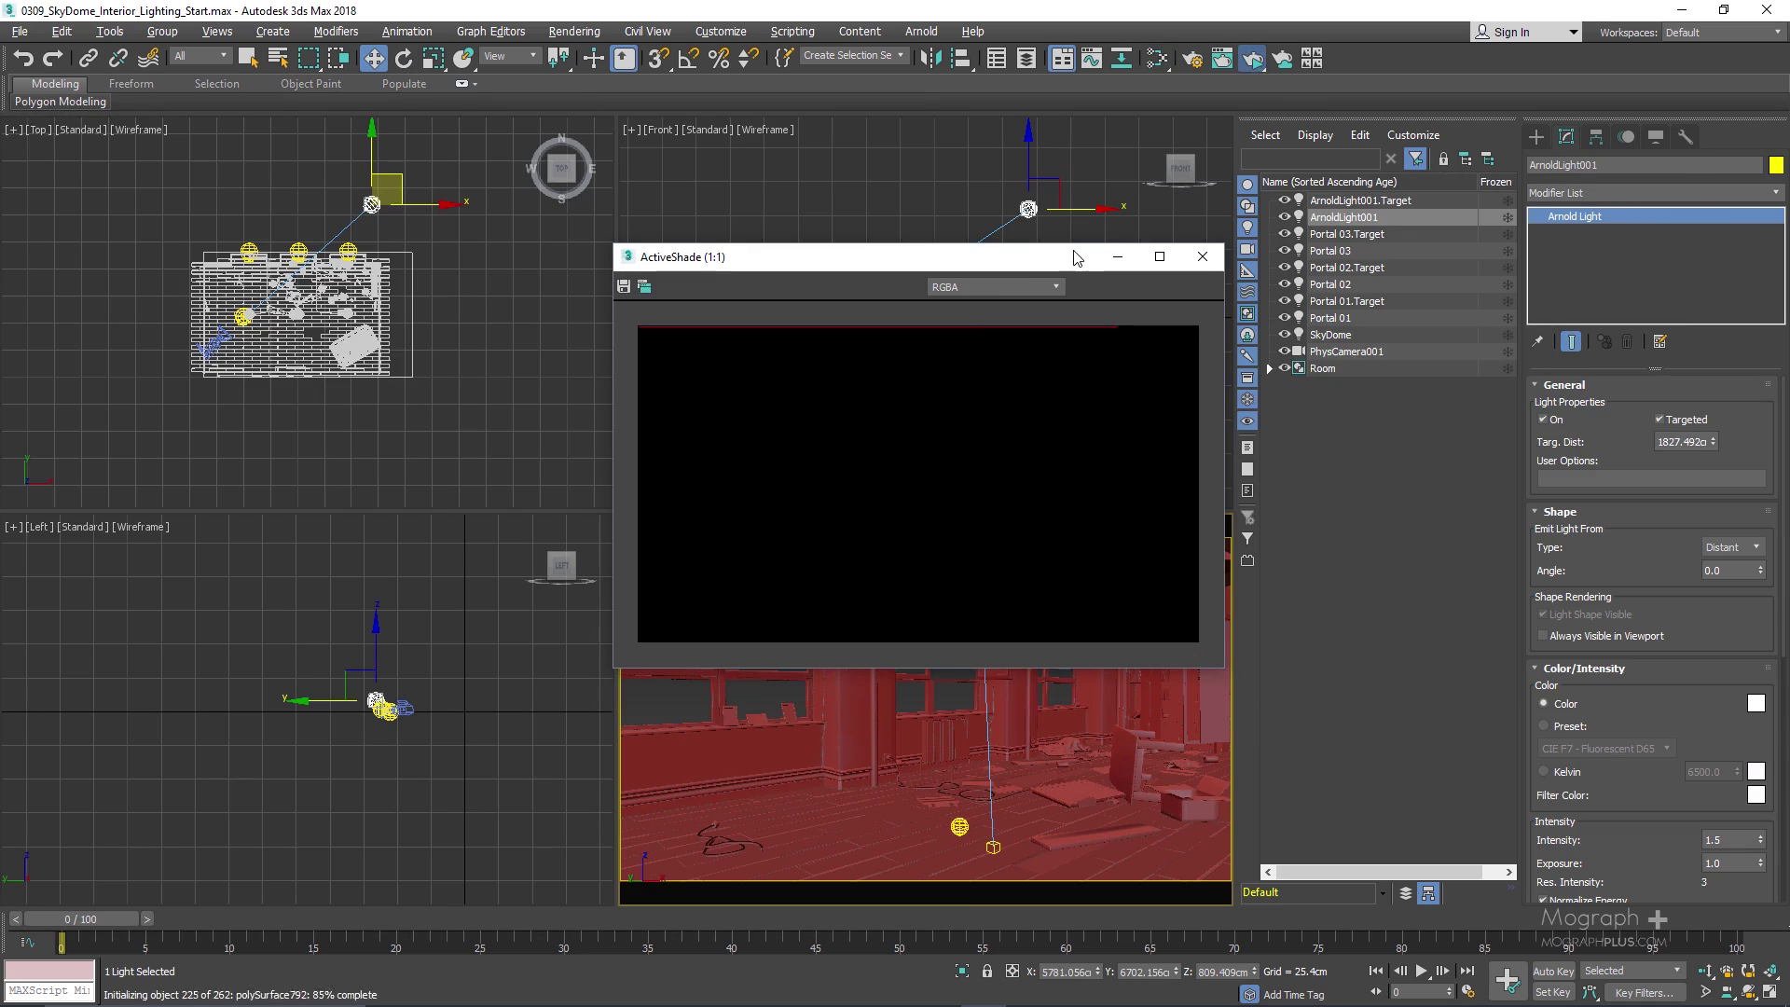
pyautogui.moveTo(1077, 258); pyautogui.dragTo(1374, 343)
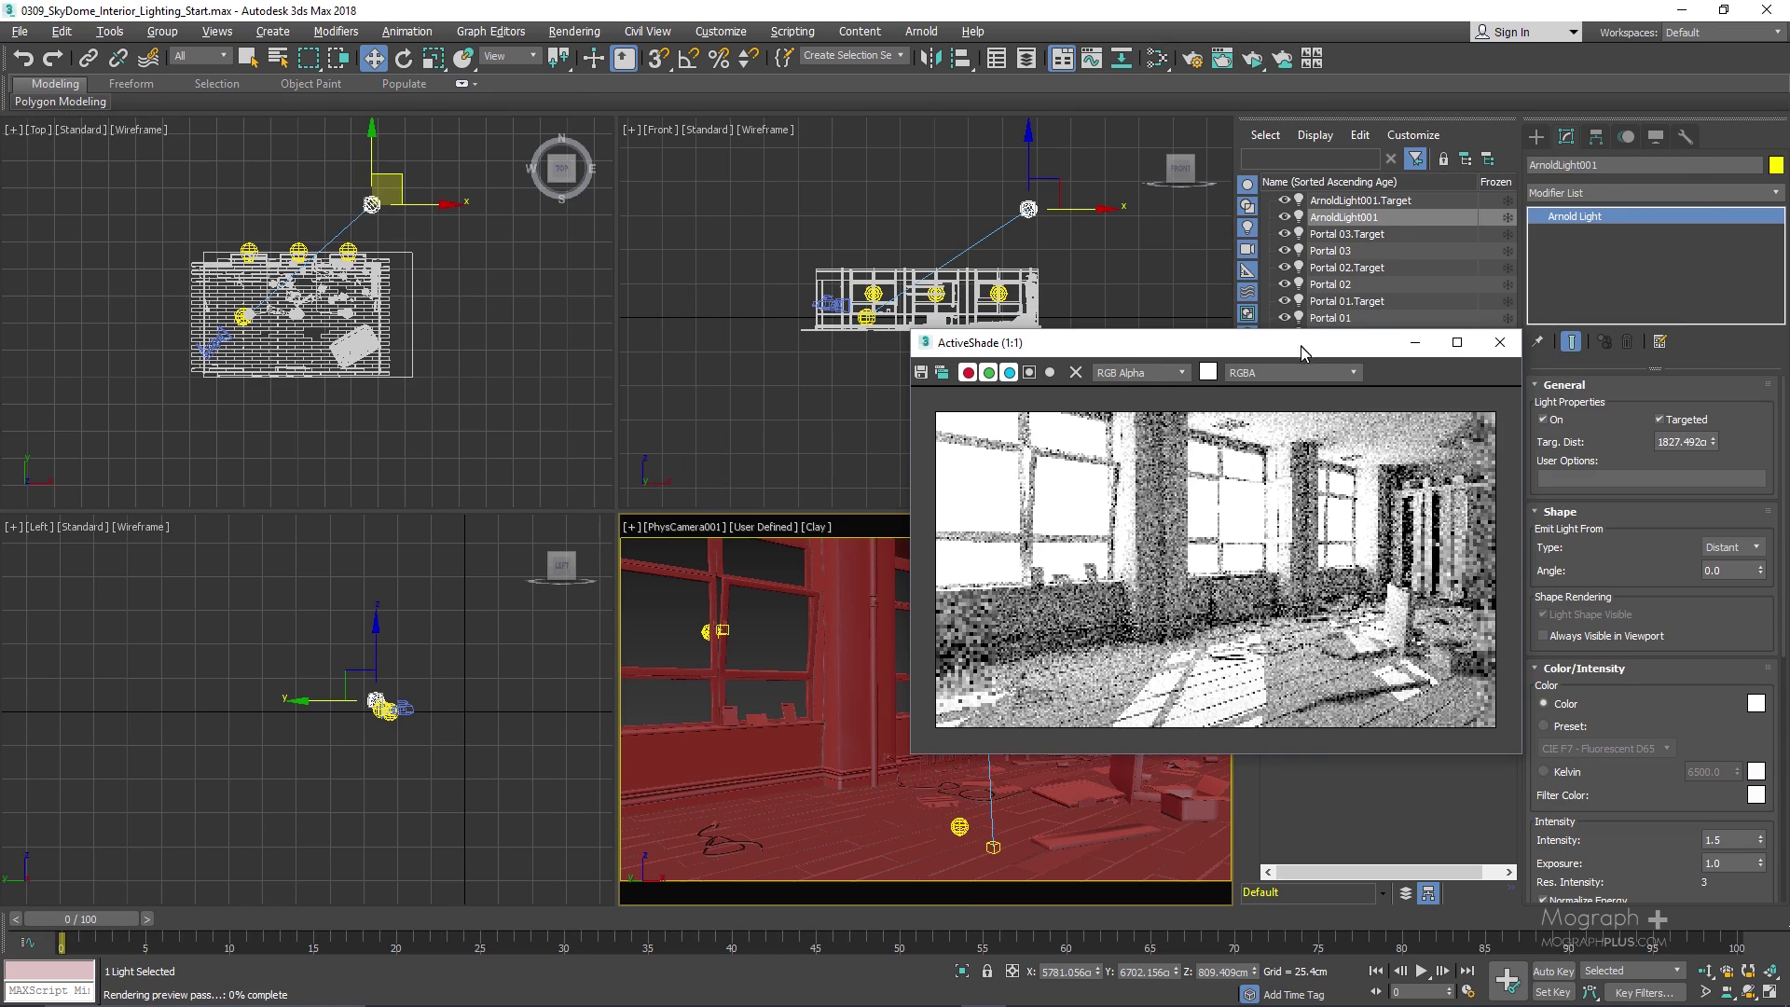
pyautogui.click(1062, 182)
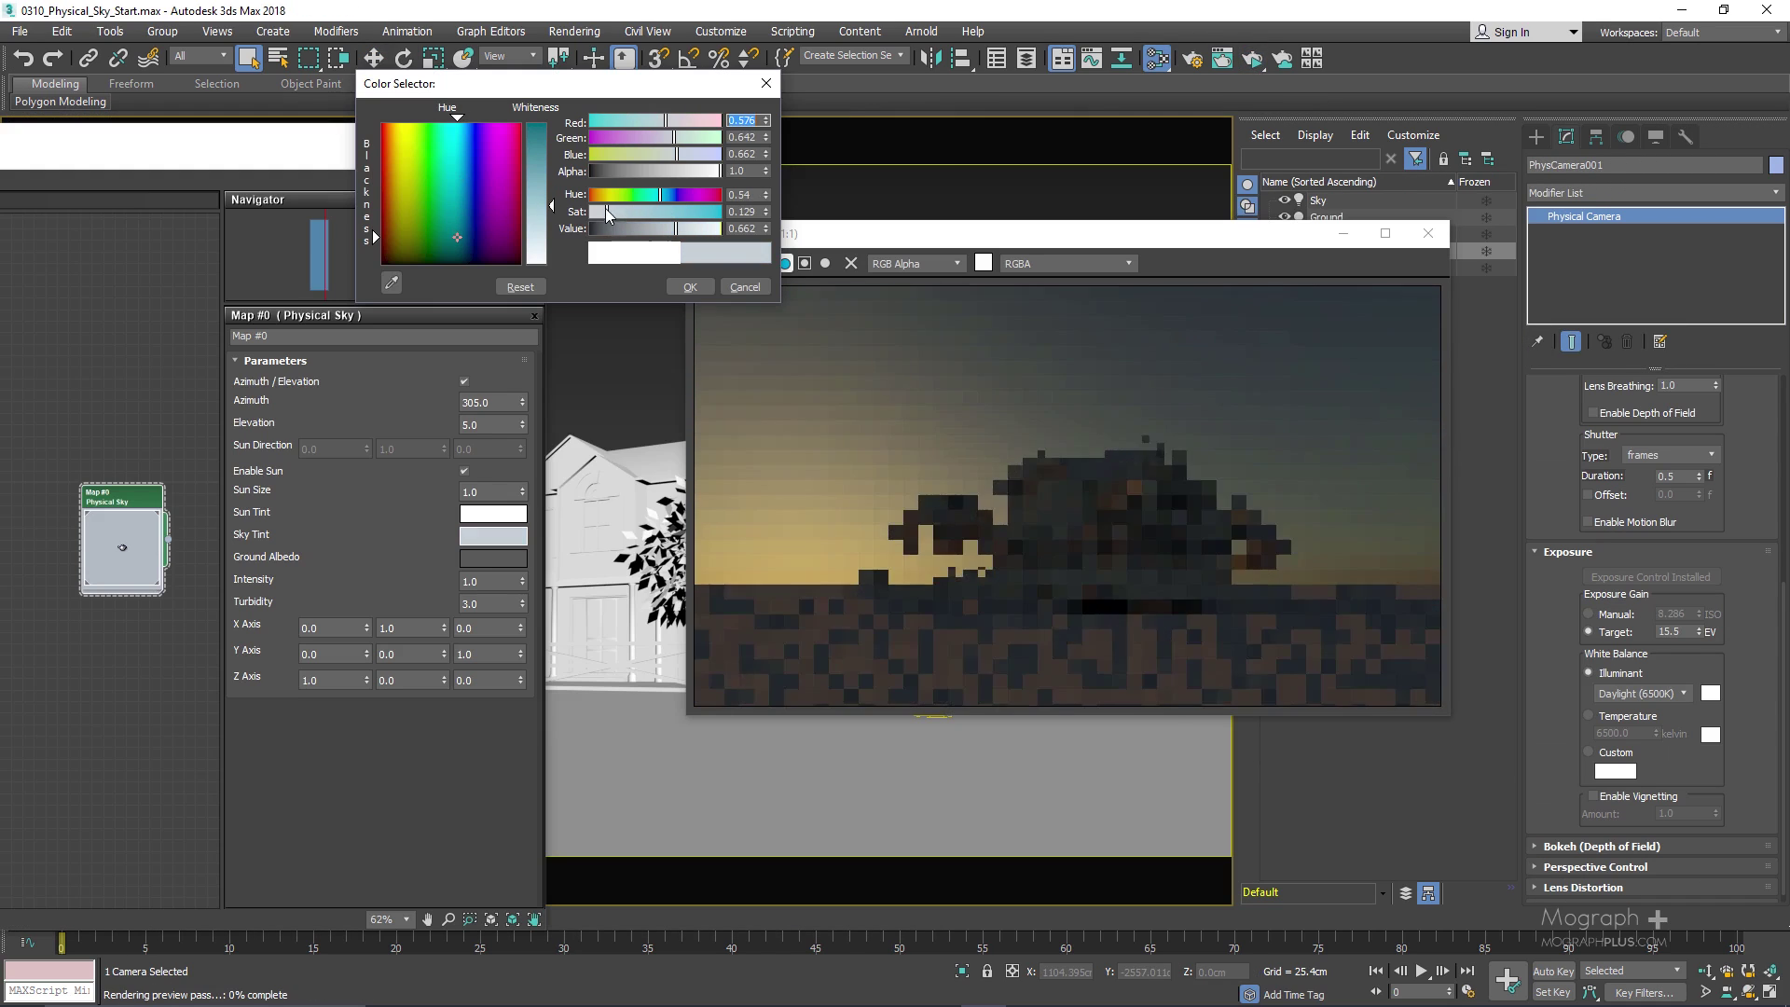
# Adjust the hue and saturation of the Physical Sky map's Sky Tint color
pyautogui.click(710, 196)
pyautogui.click(696, 210)
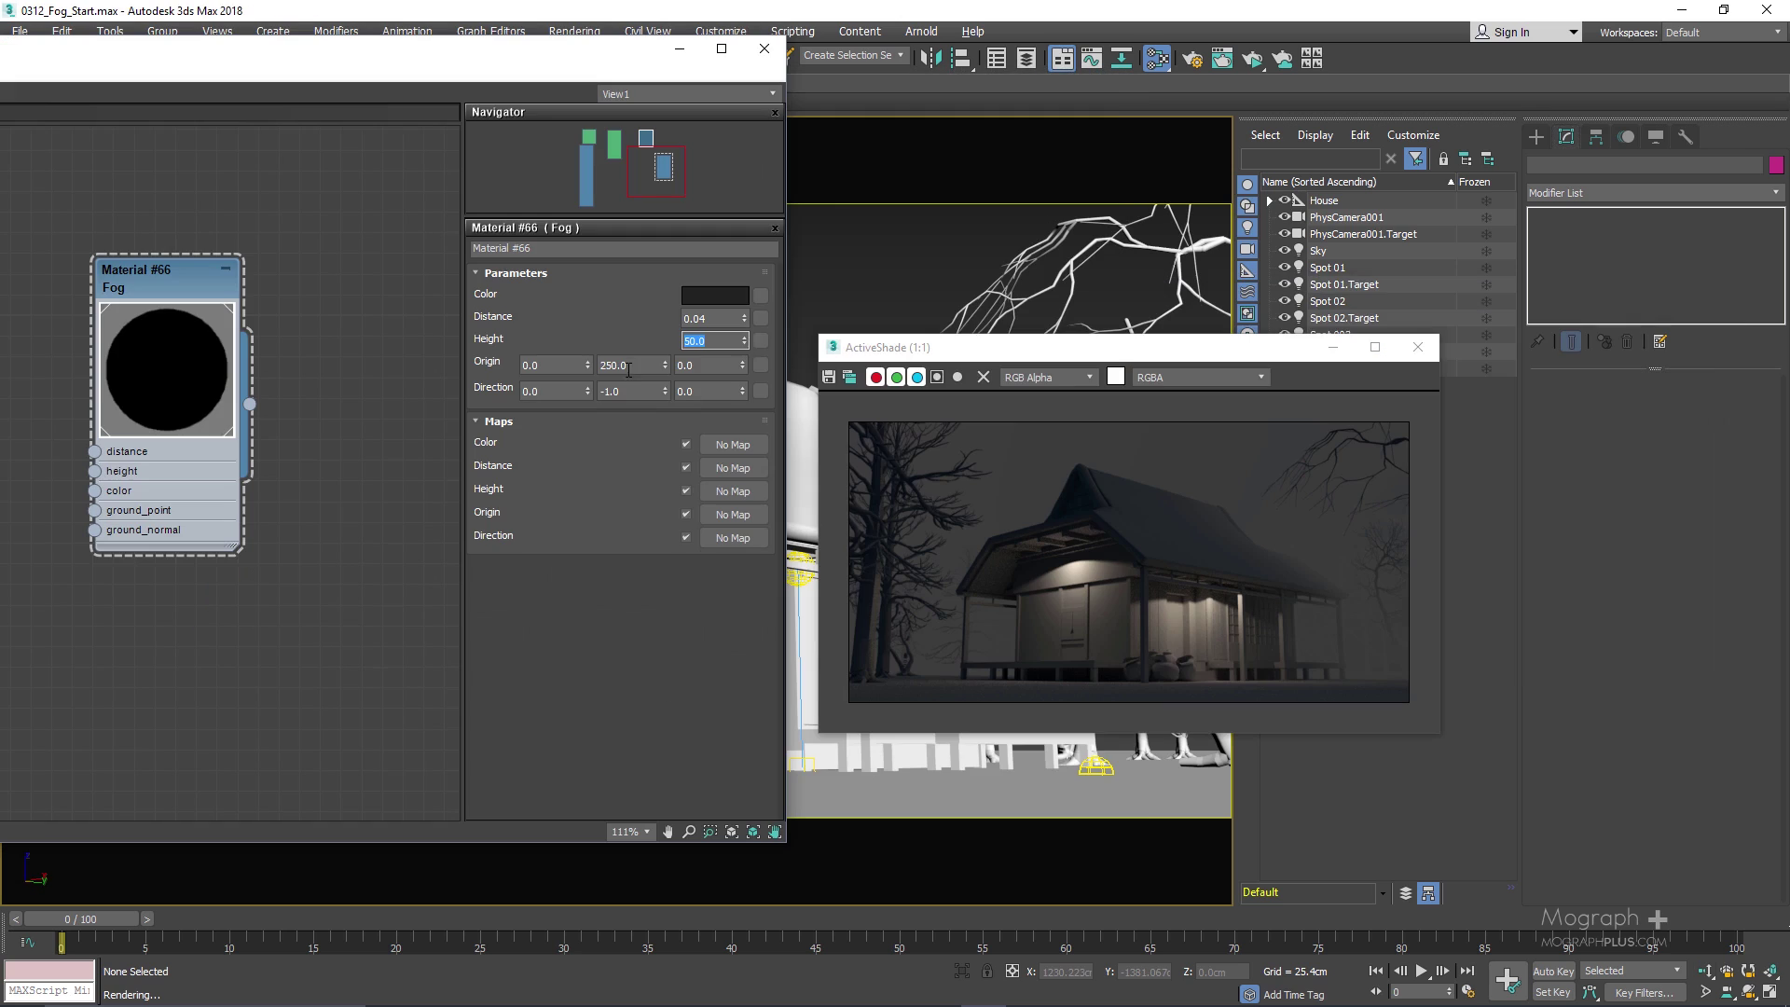
pyautogui.moveTo(628, 370); pyautogui.dragTo(586, 424)
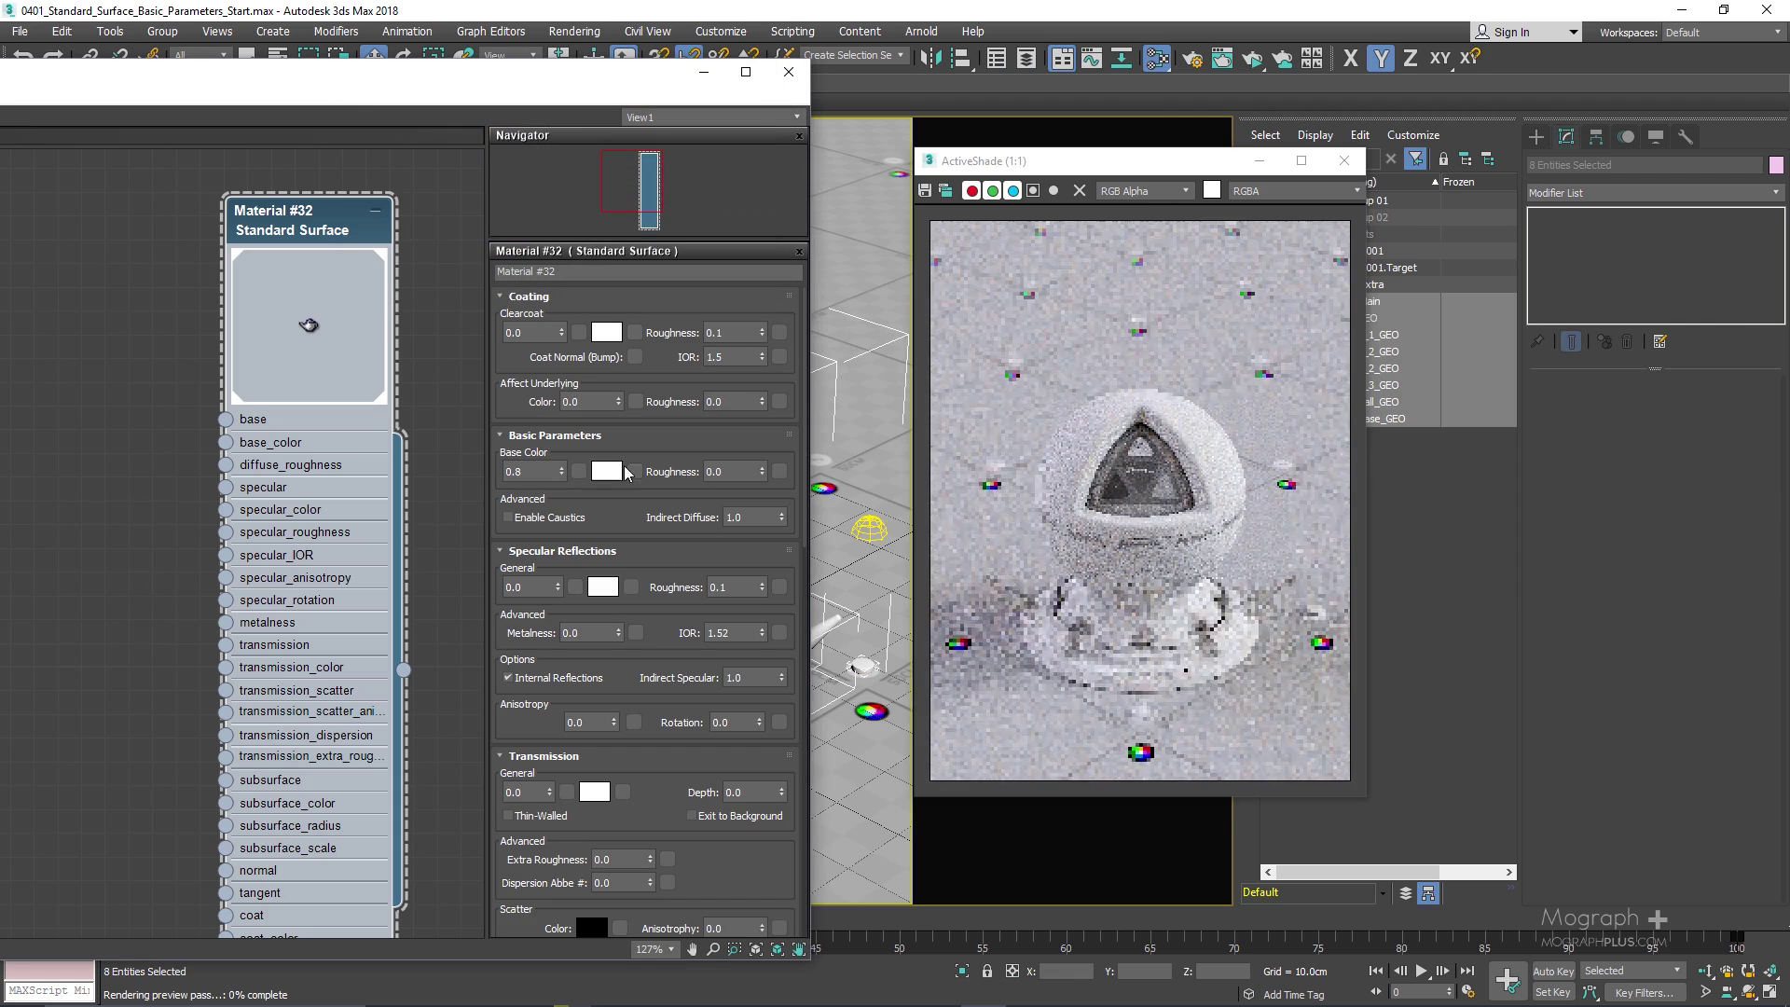
pyautogui.click(749, 259)
pyautogui.doubleClick(739, 276)
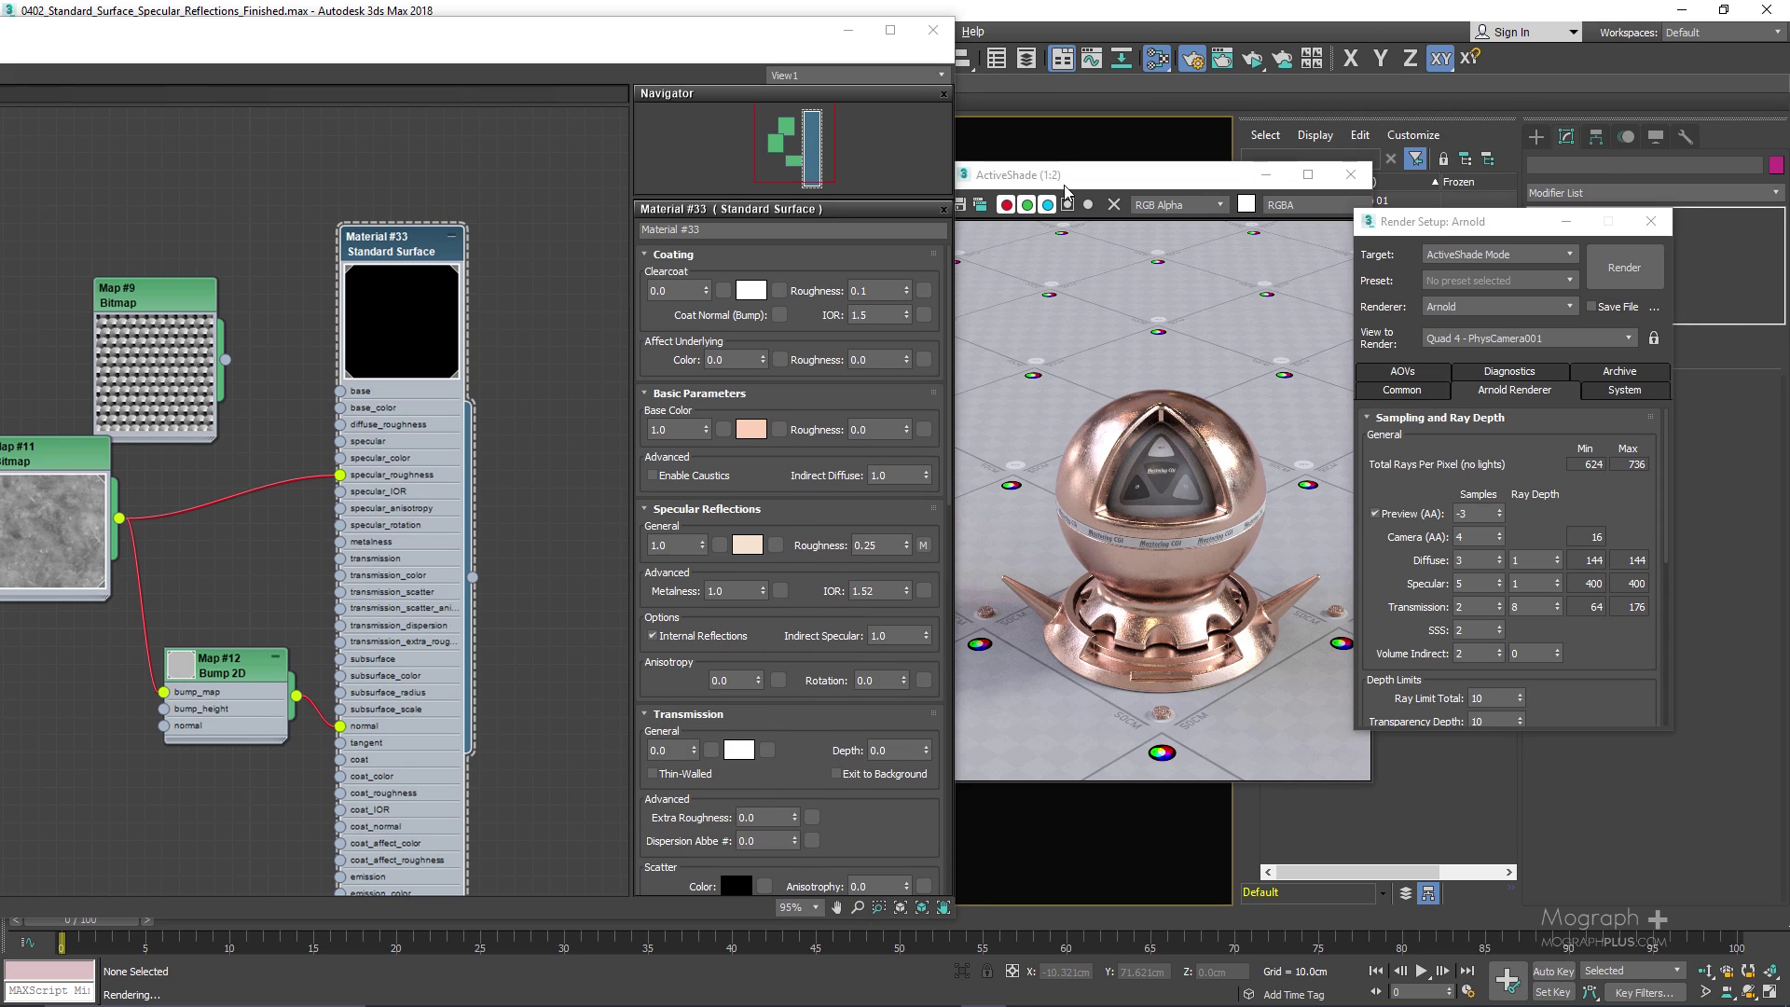
pyautogui.doubleClick(1108, 176)
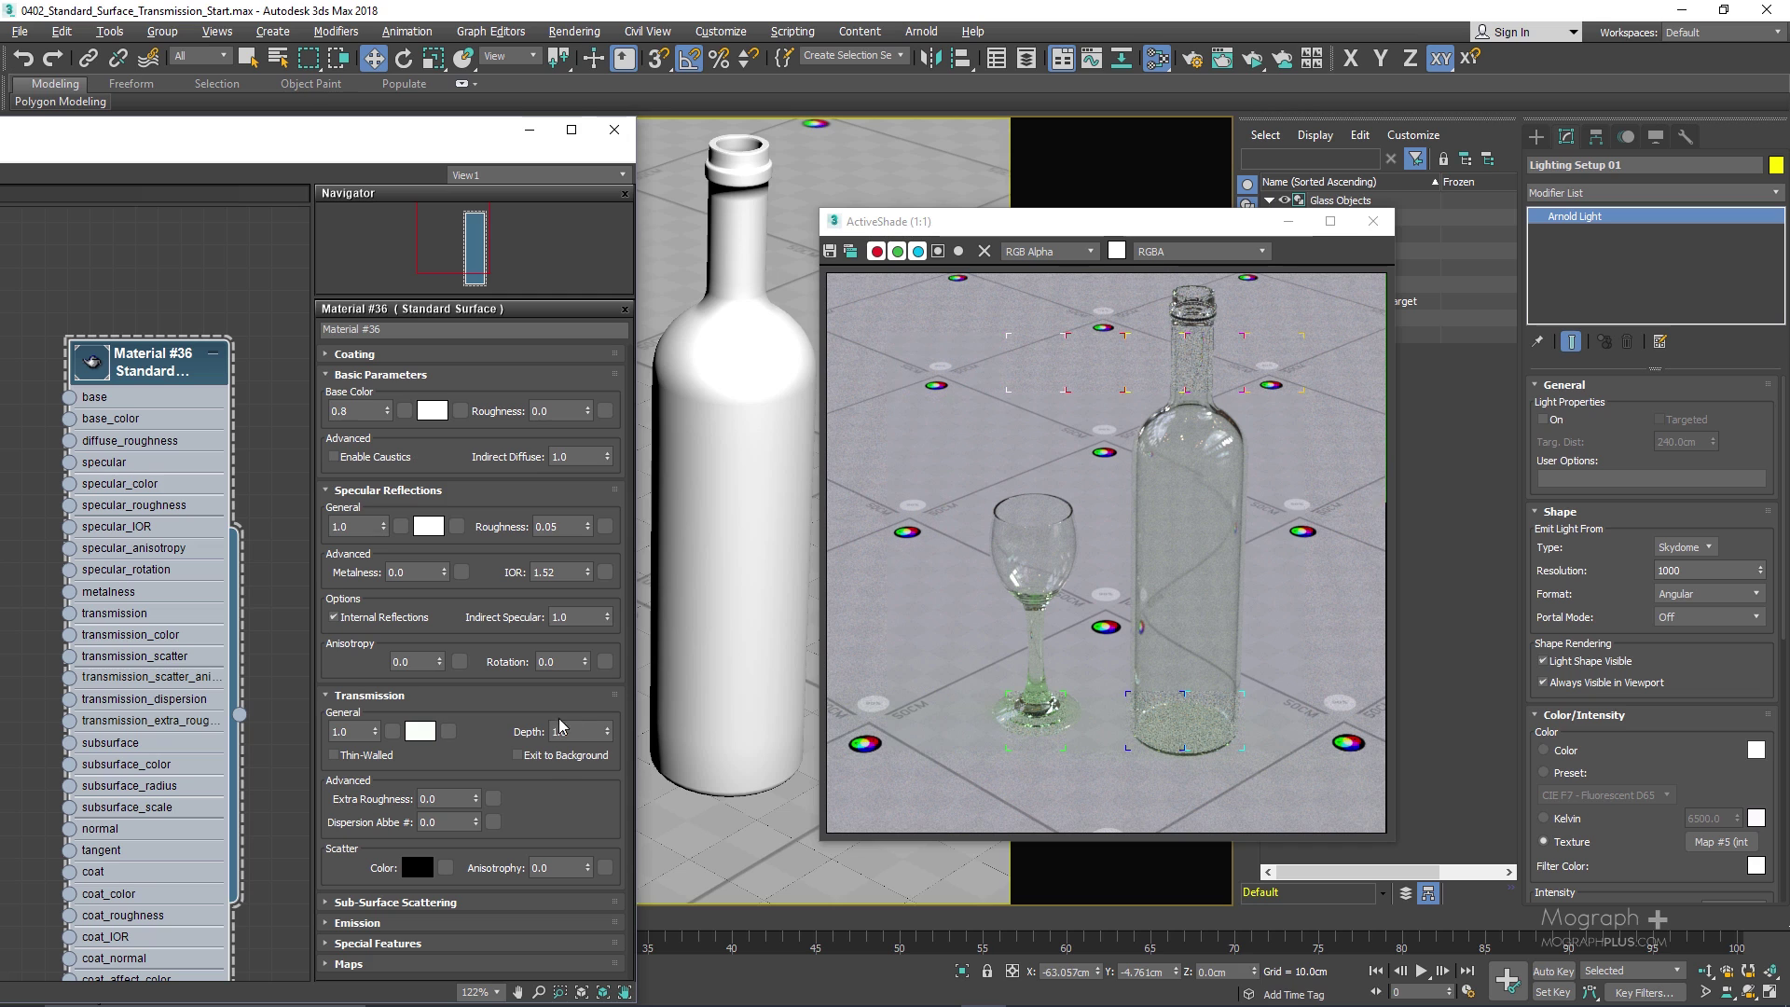
# Set the transmission depth of the glass bottle's Standard Surface material to 2
pyautogui.doubleClick(560, 726)
pyautogui.write('2')
pyautogui.press('Return')
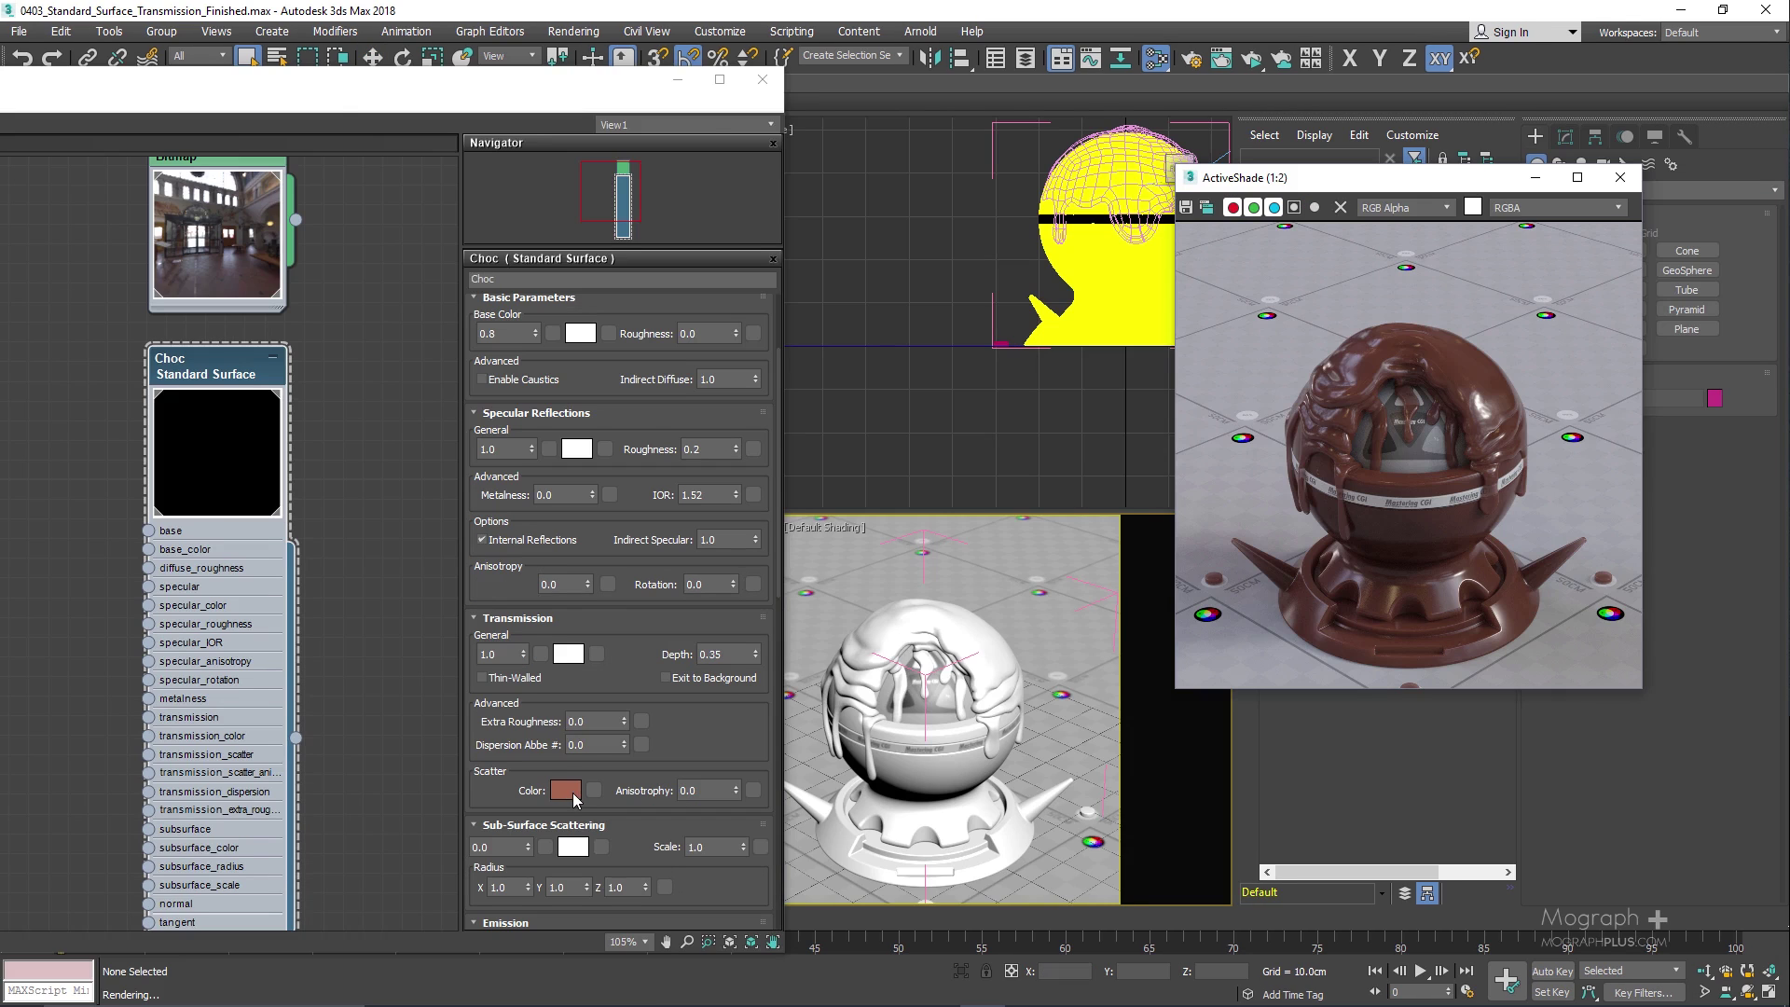
# Open the transmission scatter color of the Choc material
pyautogui.click(565, 790)
pyautogui.click(721, 280)
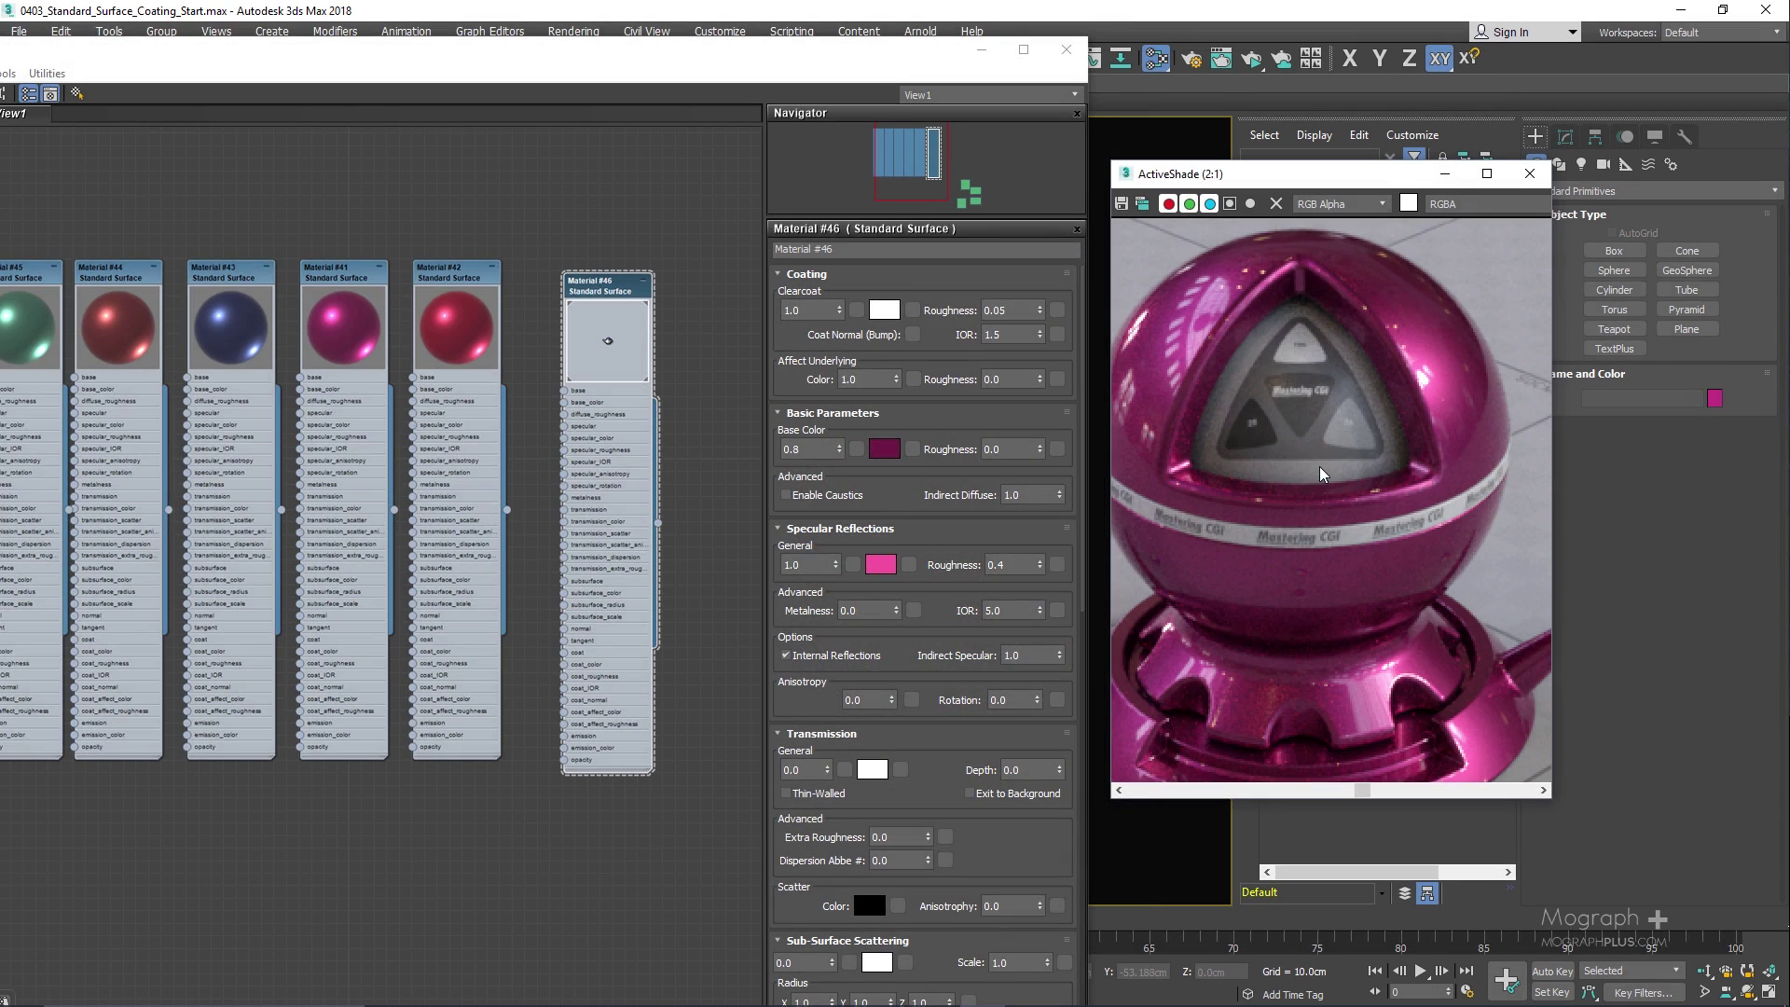
pyautogui.scroll(-1, 1319, 473)
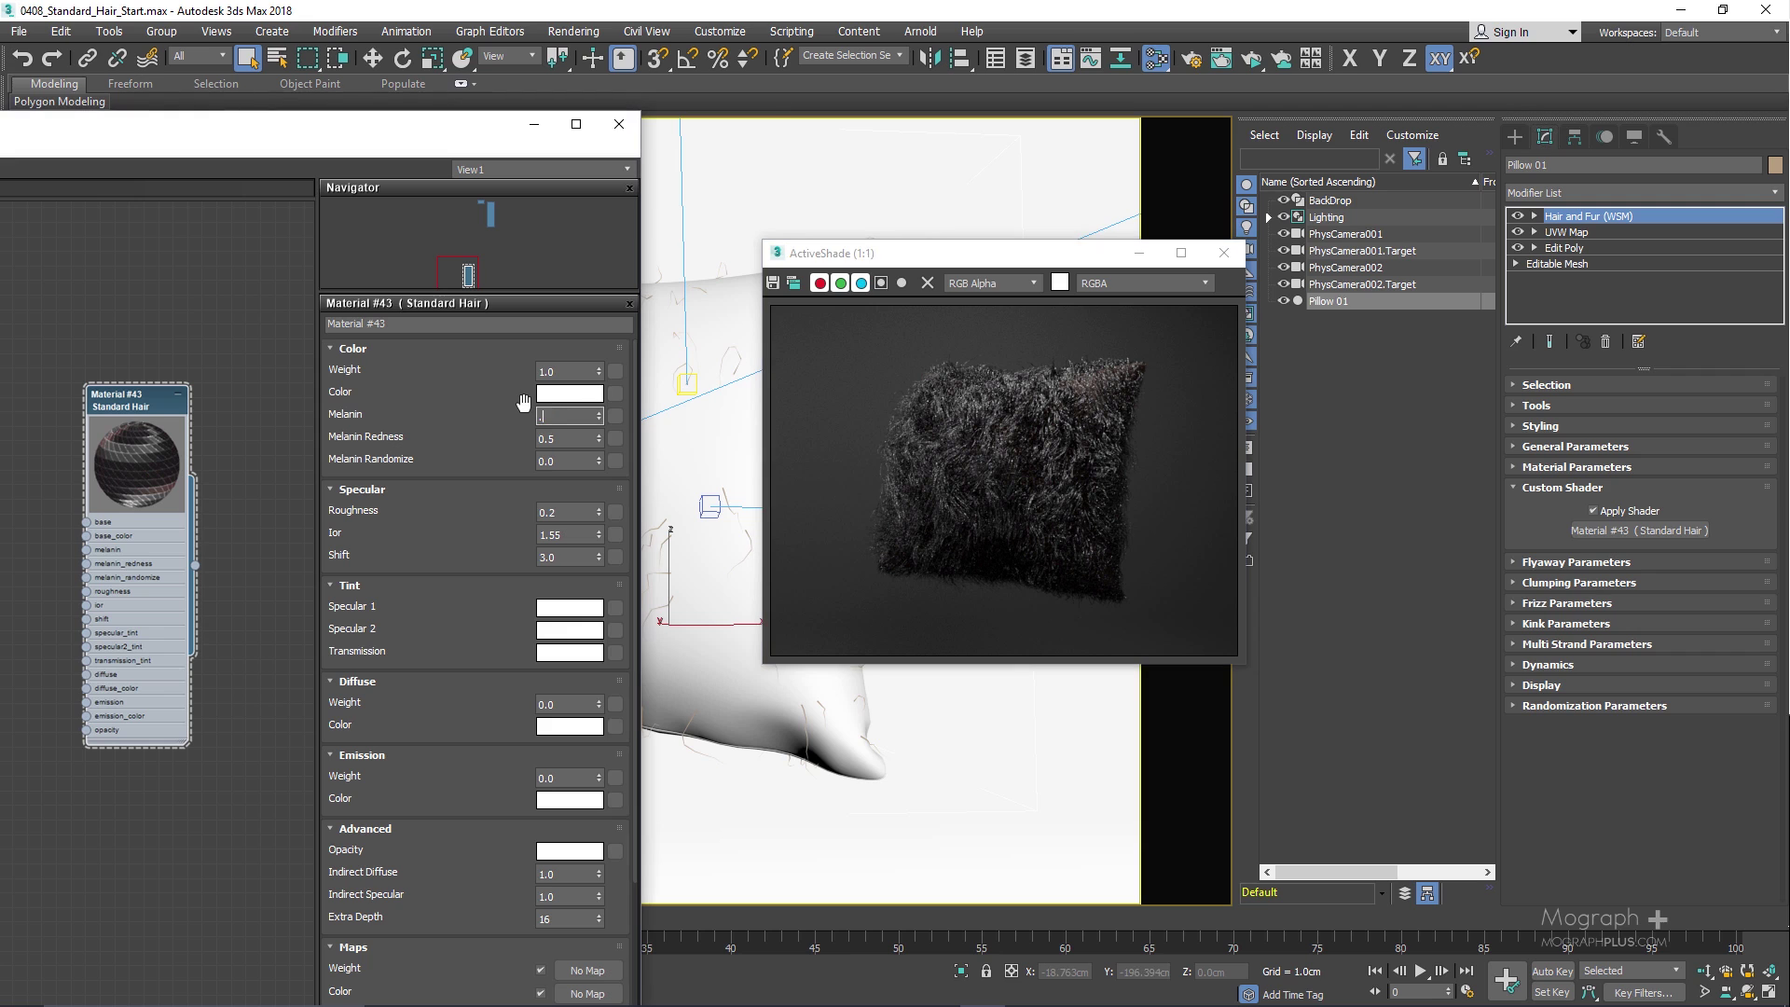
# Set the Melanin value of the pillow's Standard Hair material to 0.2
pyautogui.write('0.2')
pyautogui.press('Return')
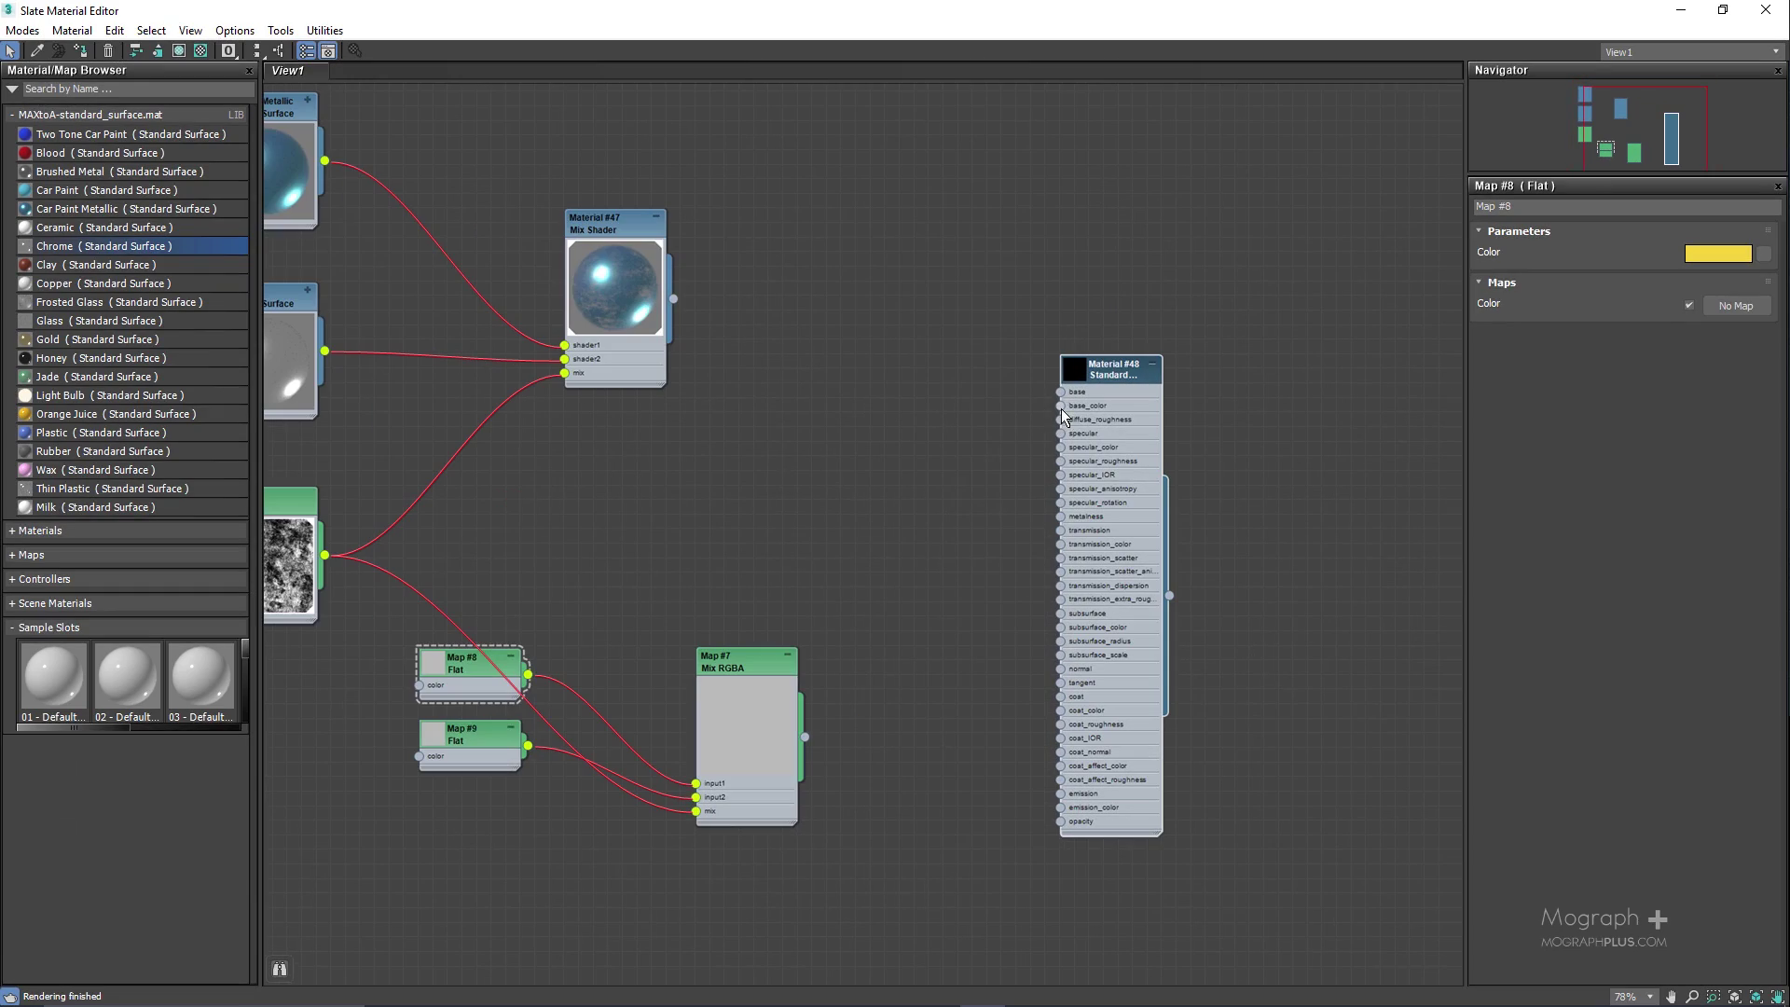
# Connect the Mix RGBA map to the base_color of Material #48 and close the ActiveShade window
pyautogui.moveTo(698, 701); pyautogui.dragTo(953, 371)
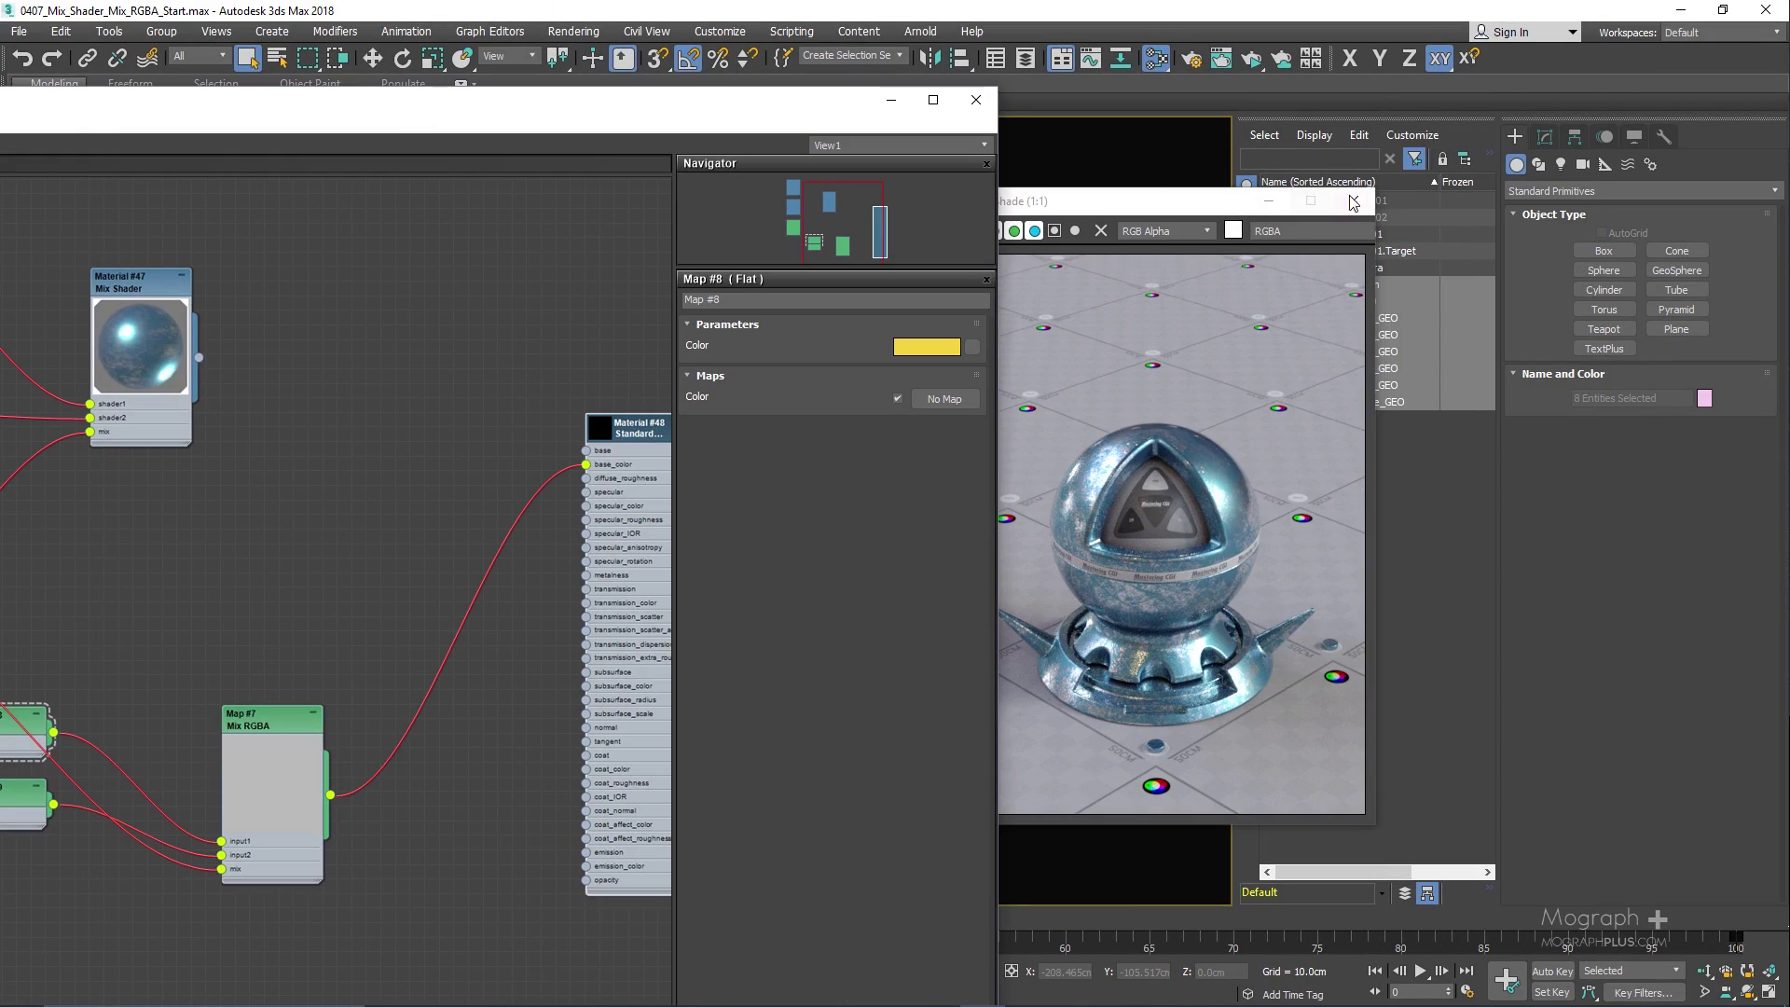
pyautogui.click(1353, 202)
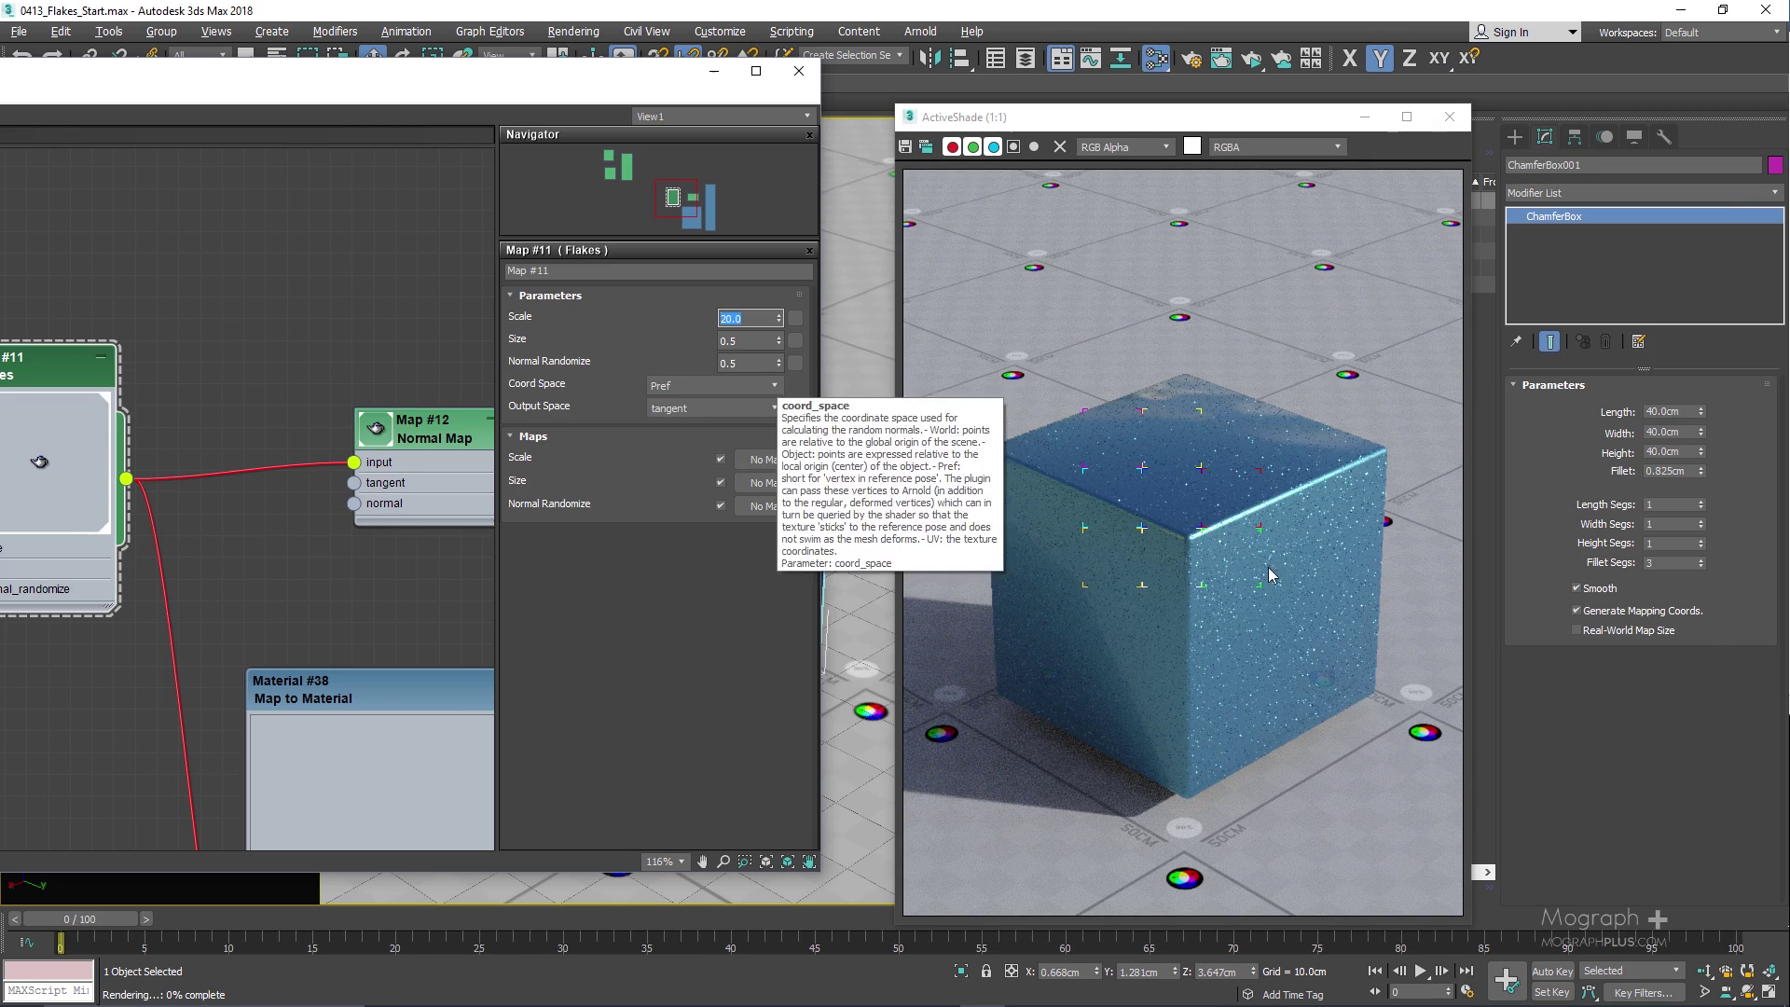
# Set the Flakes map's Normal Randomize to 0.2 and move the shadow matte scene's ActiveShade window aside
pyautogui.click(753, 361)
pyautogui.write('0.2')
pyautogui.press('Return')
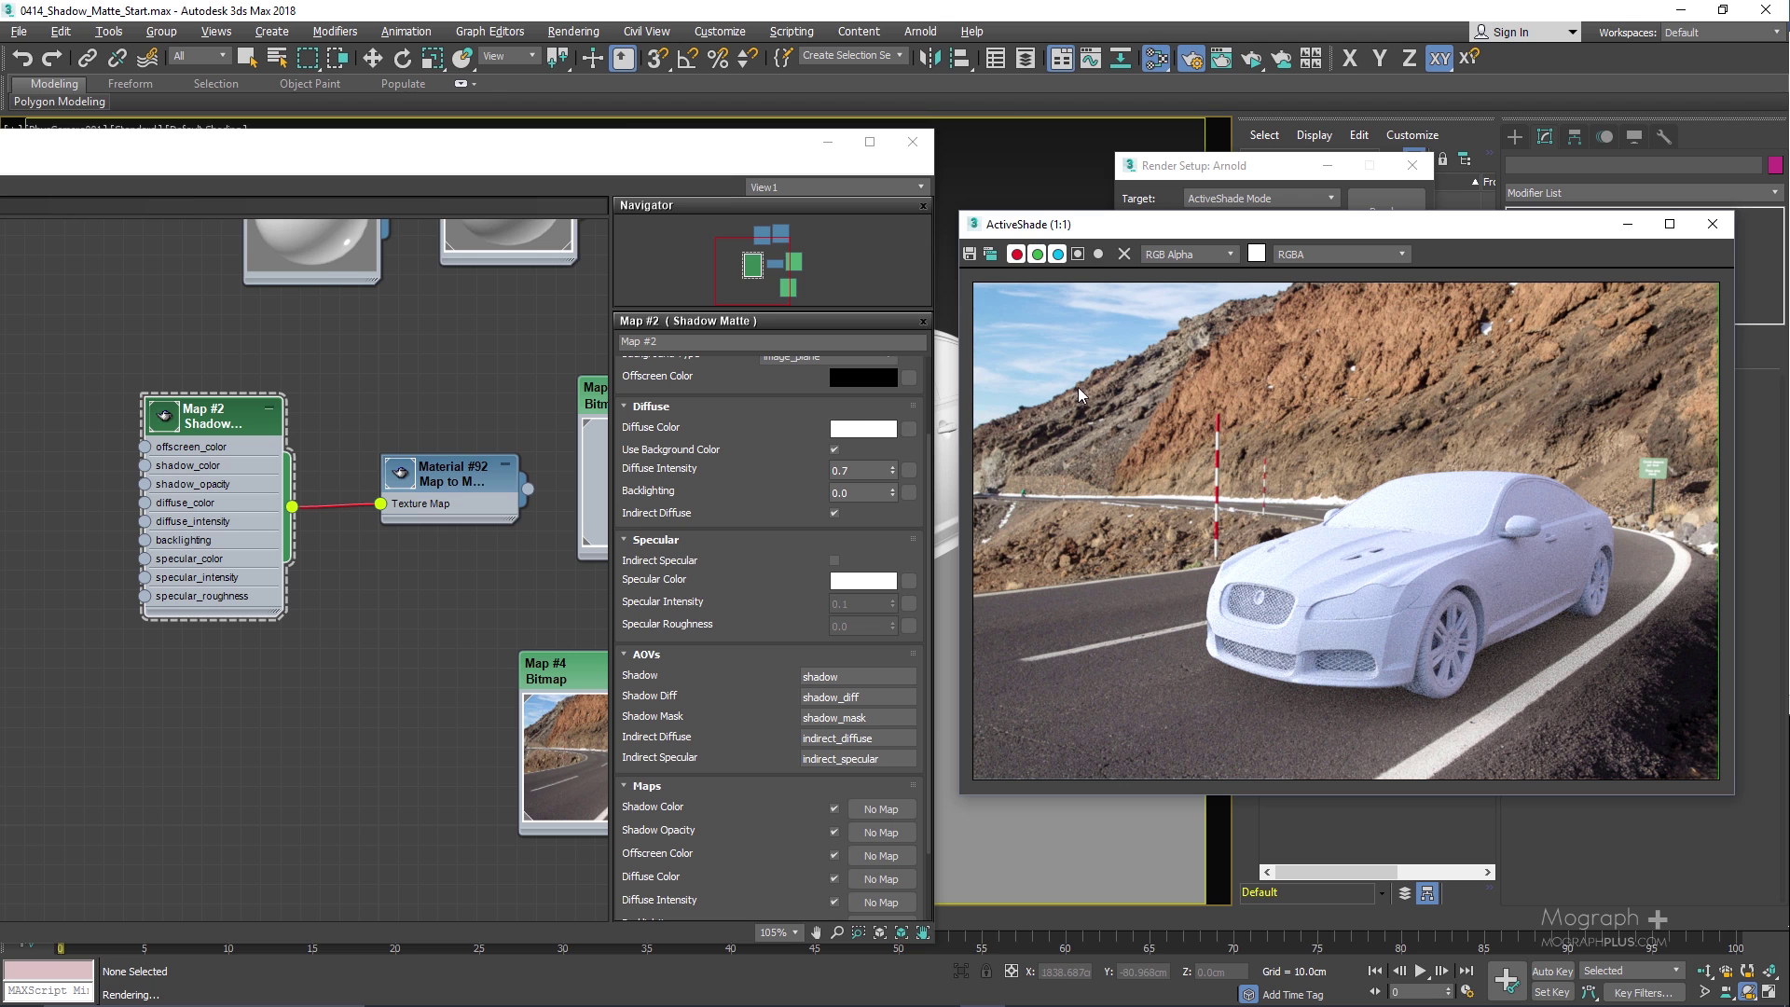
pyautogui.moveTo(1237, 233); pyautogui.dragTo(1000, 229)
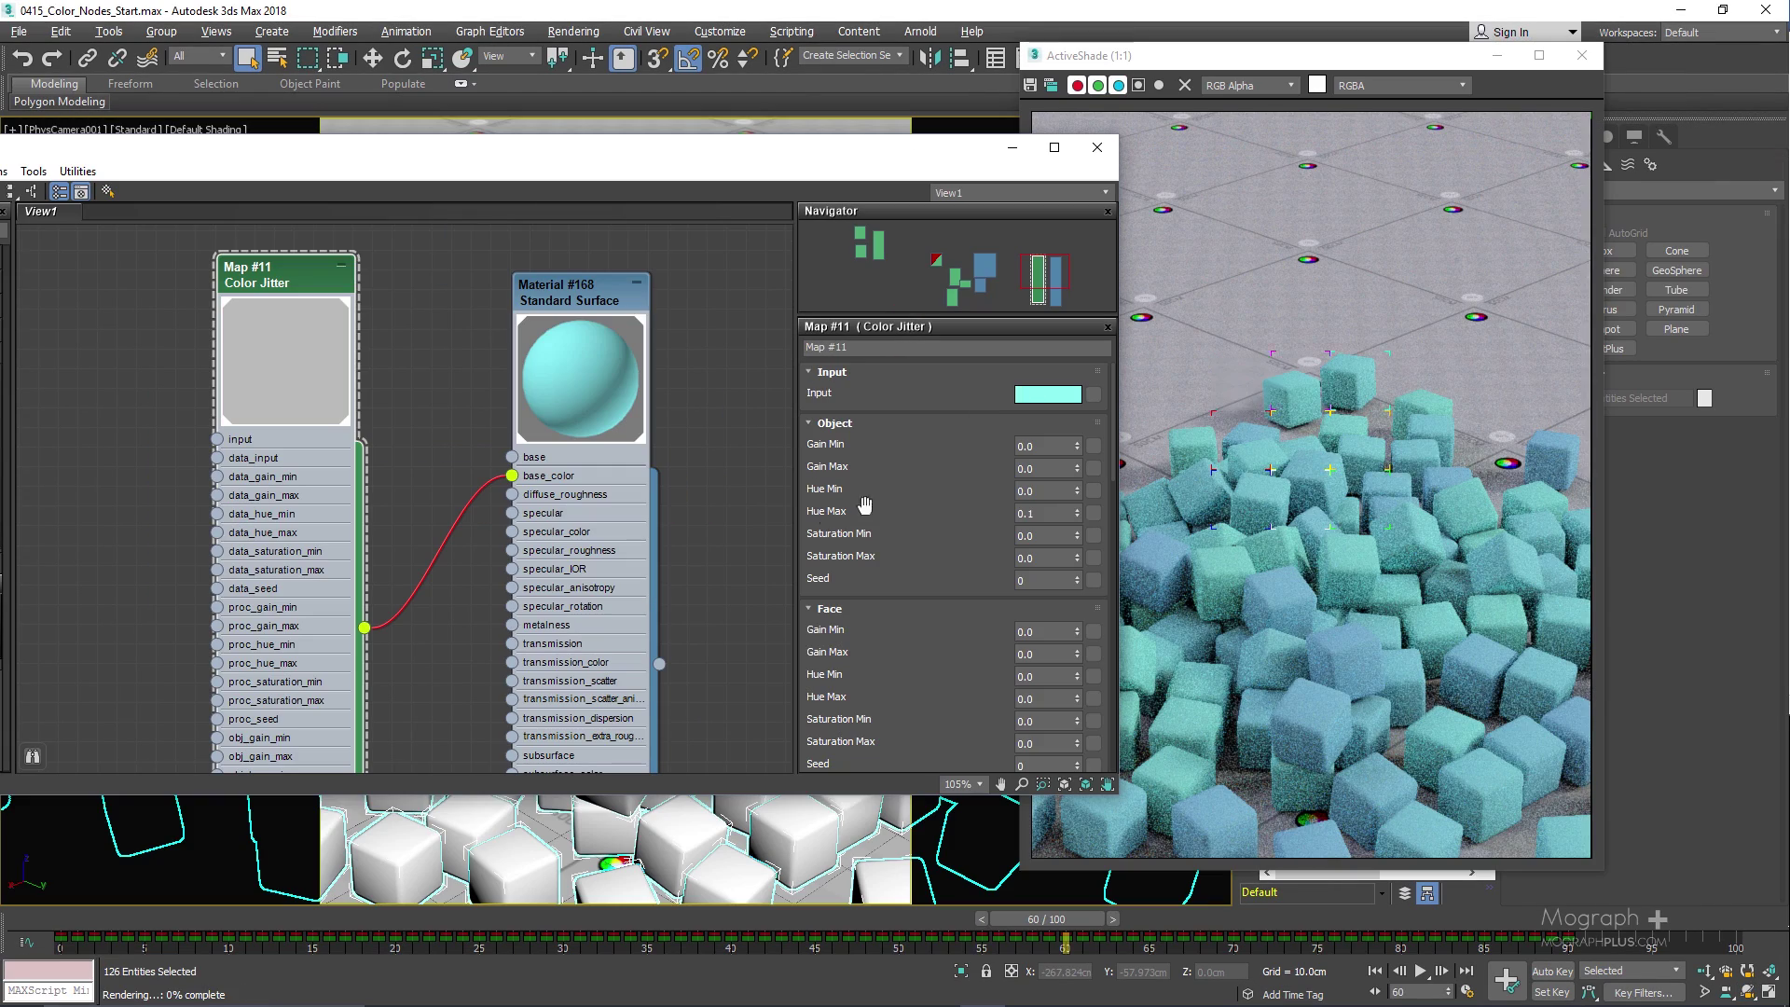
# Set the Color Jitter map's object Hue Max to 0.6 and its object Saturation Max to 0.5
pyautogui.write('0.6')
pyautogui.press('Return')
pyautogui.write('0.8')
pyautogui.press('Return')
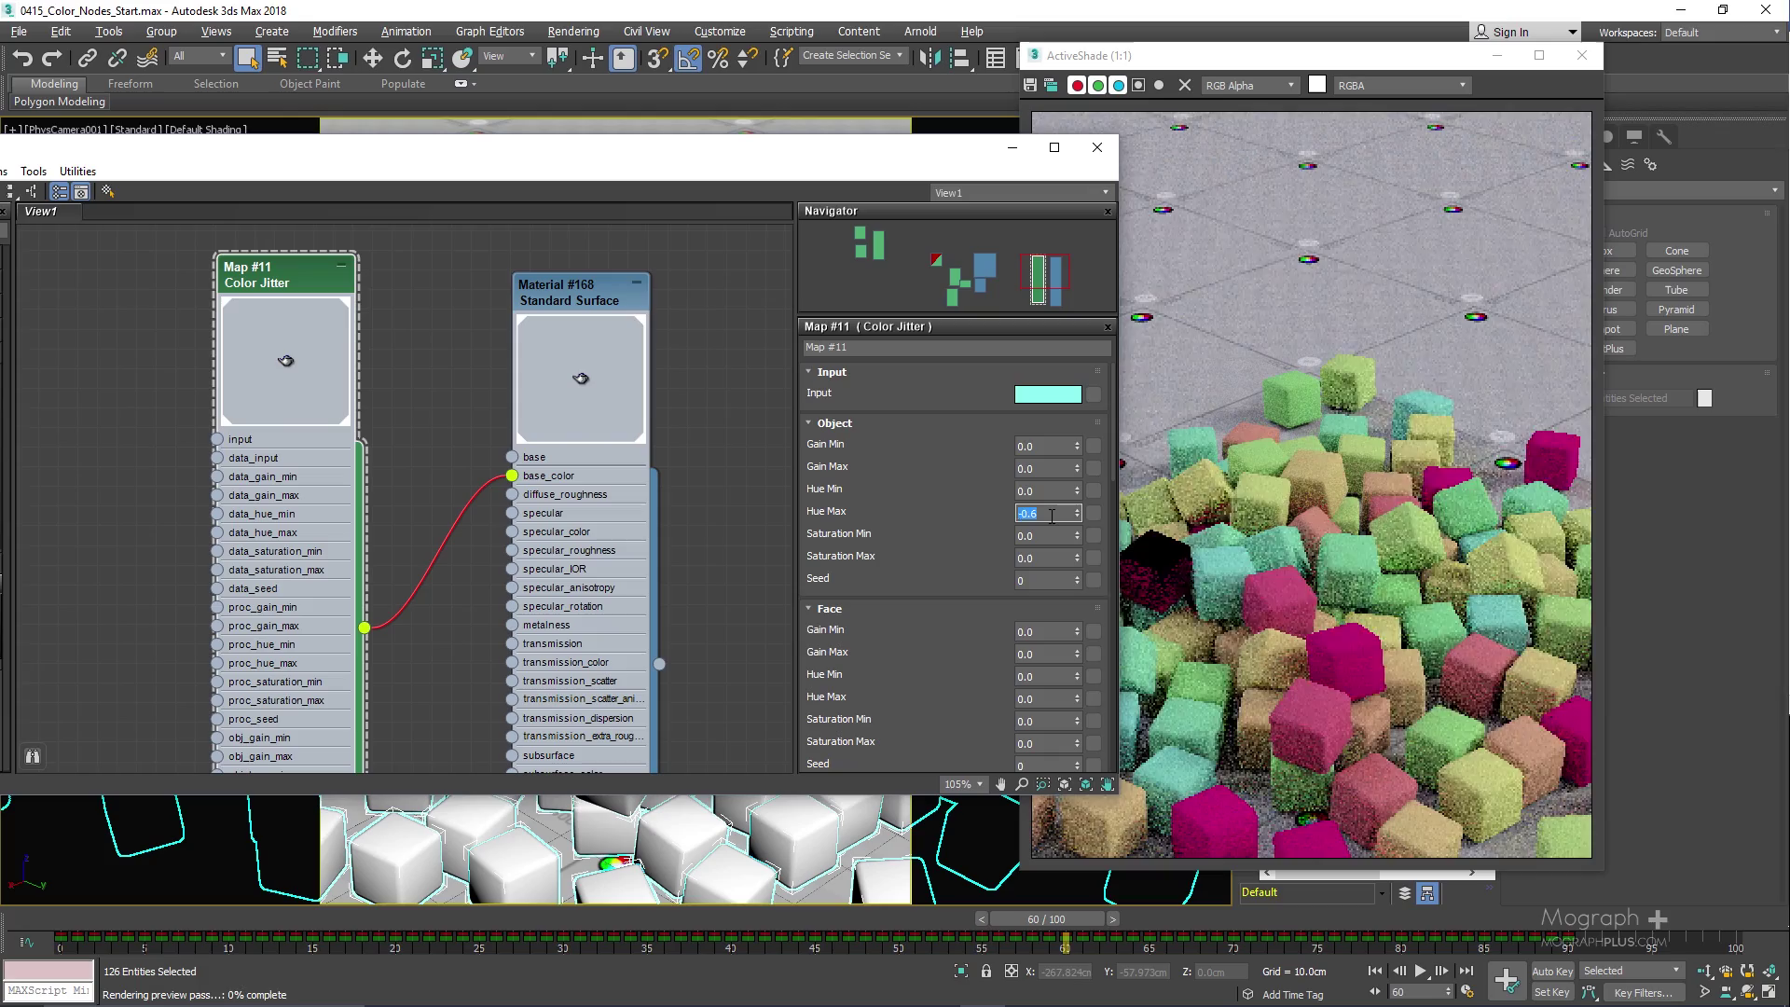
pyautogui.doubleClick(1044, 558)
pyautogui.write('0.5')
pyautogui.press('Return')
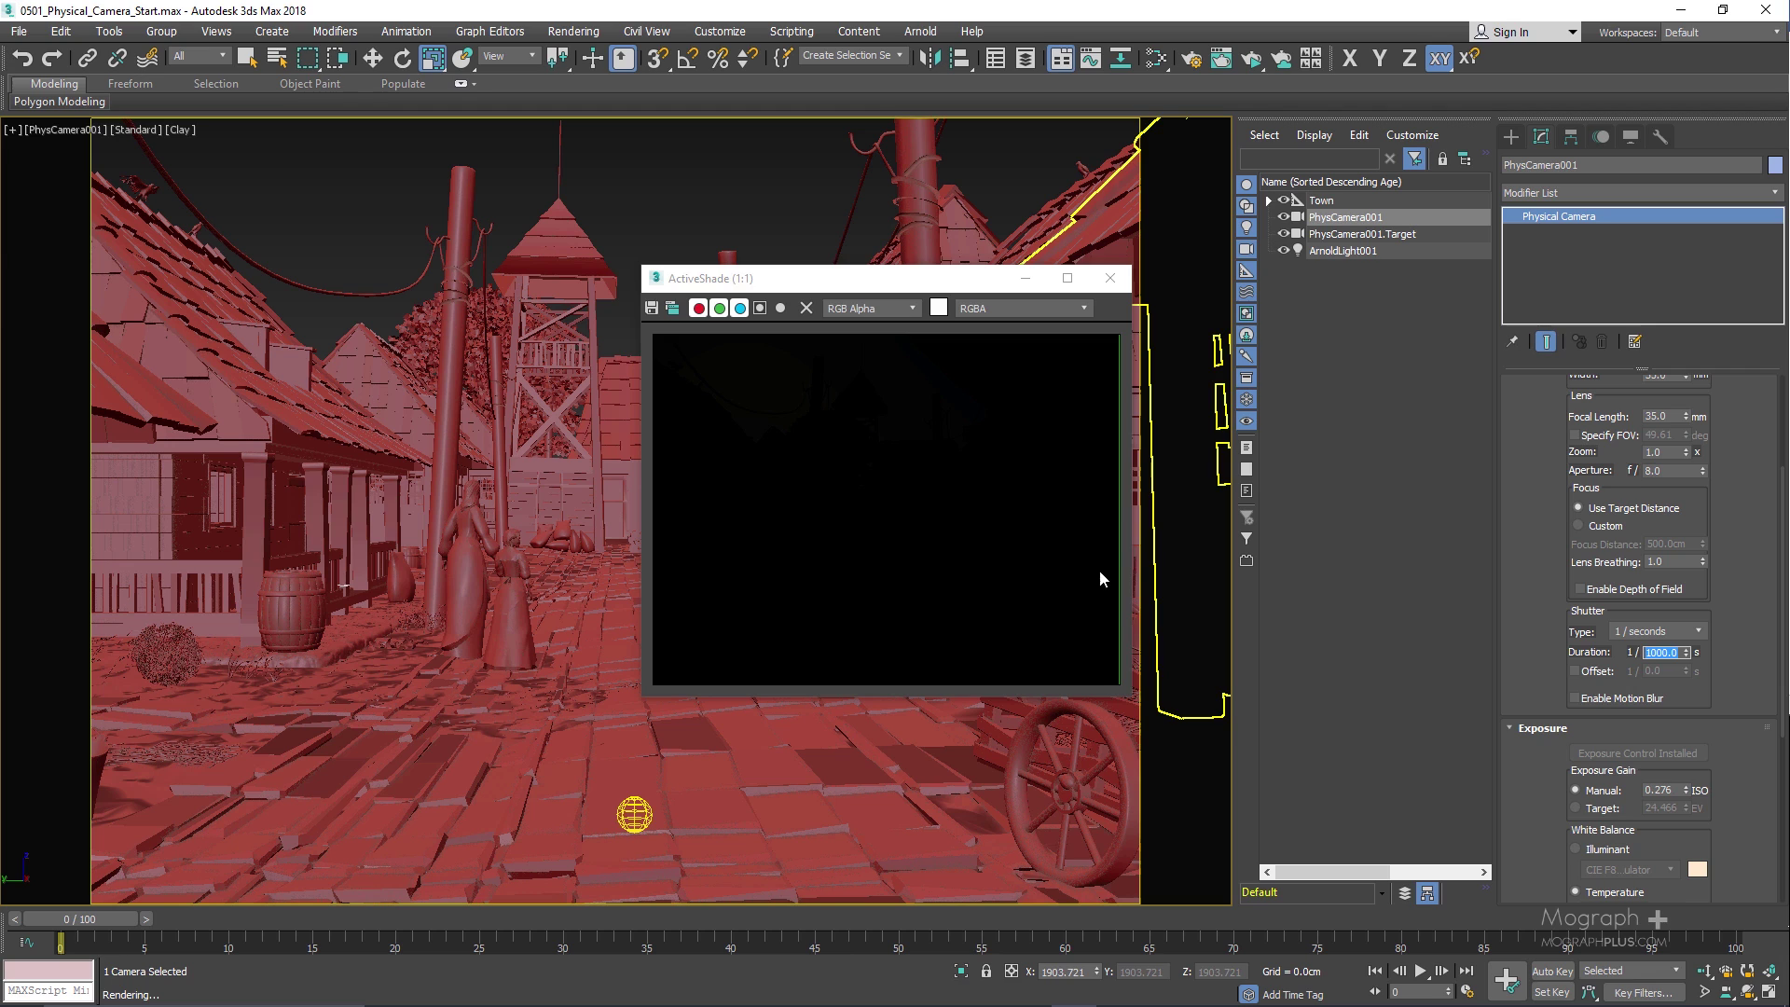
# Try shutter durations of 1/50 s and 1/10 s on the physical camera
pyautogui.write('50')
pyautogui.press('Return')
pyautogui.write('10')
pyautogui.press('Return')
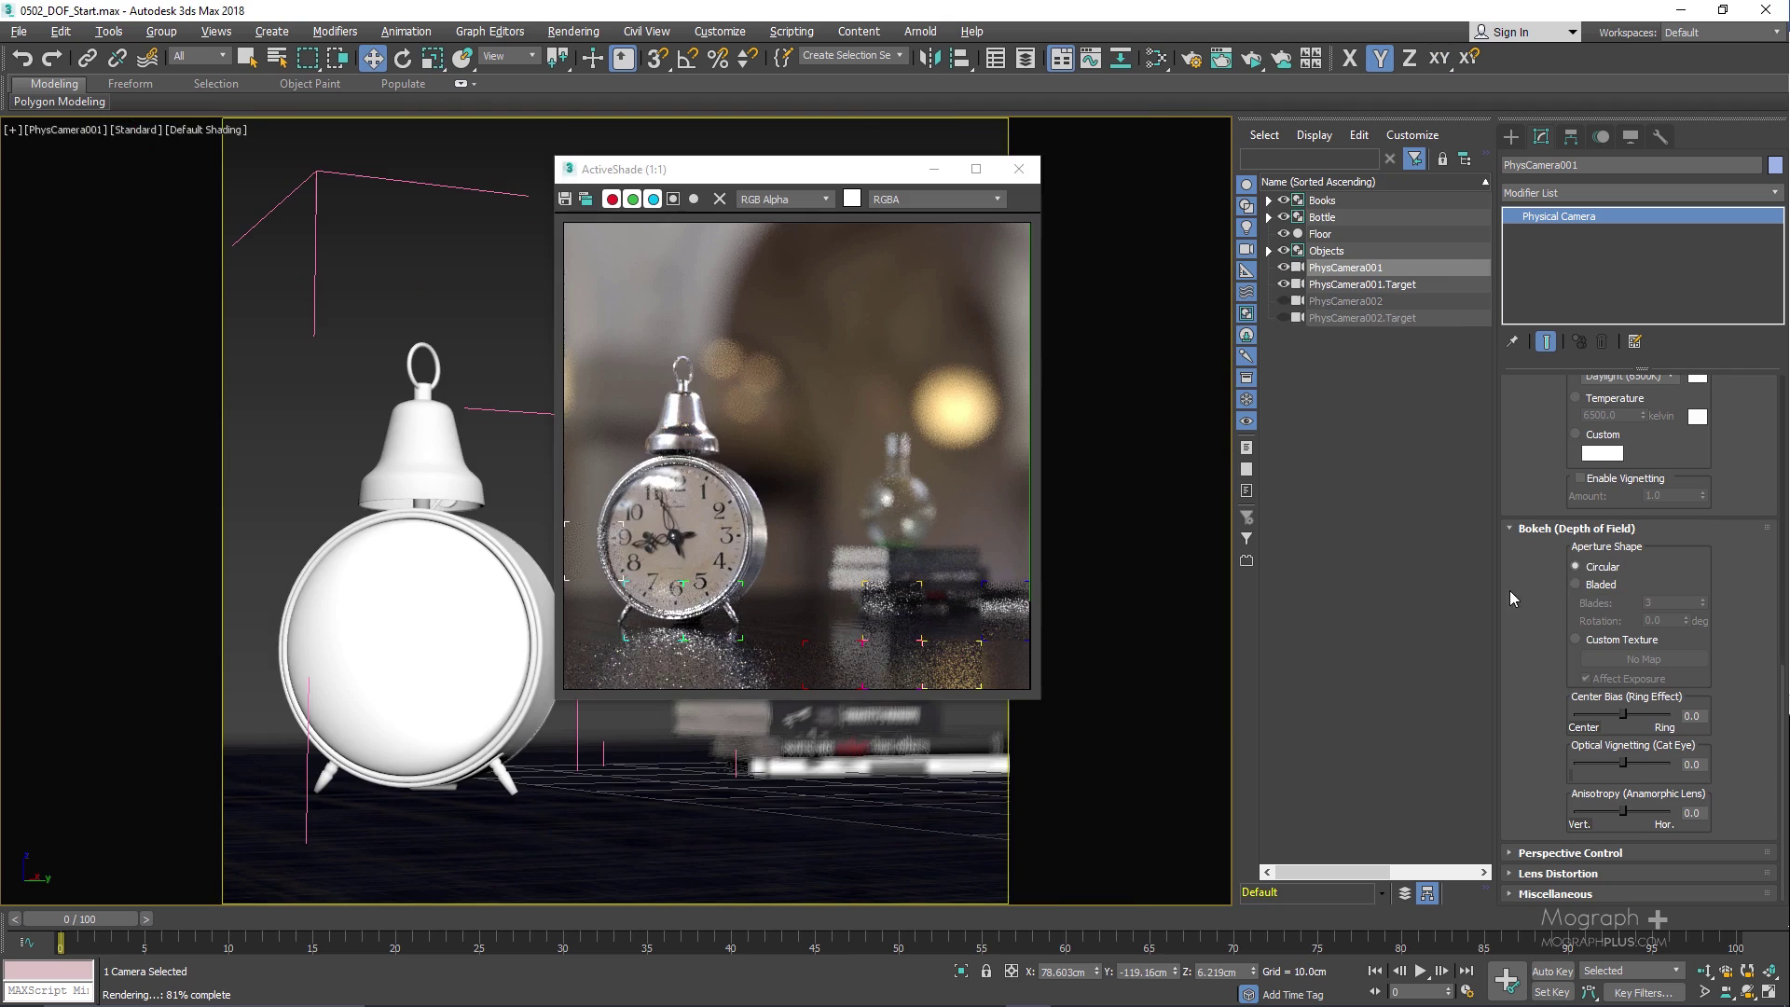
# Switch the physical camera's bokeh aperture shape to Bladed
pyautogui.click(1590, 583)
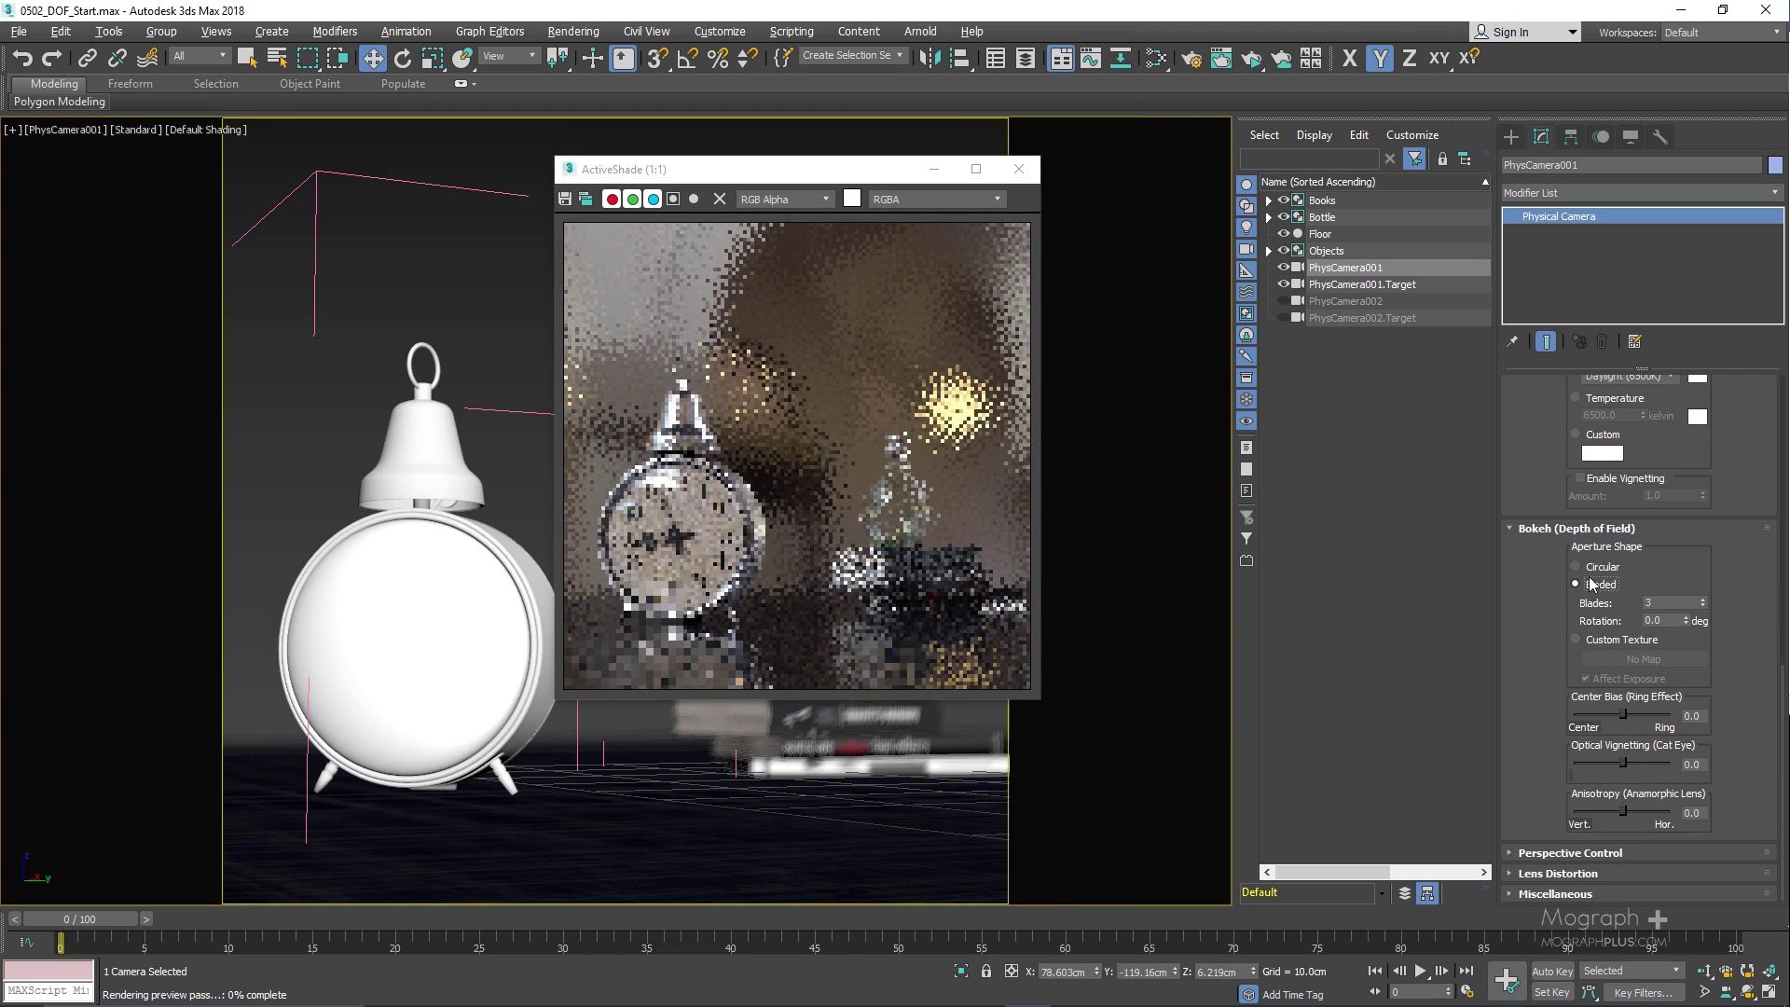
pyautogui.scroll(1, 735, 393)
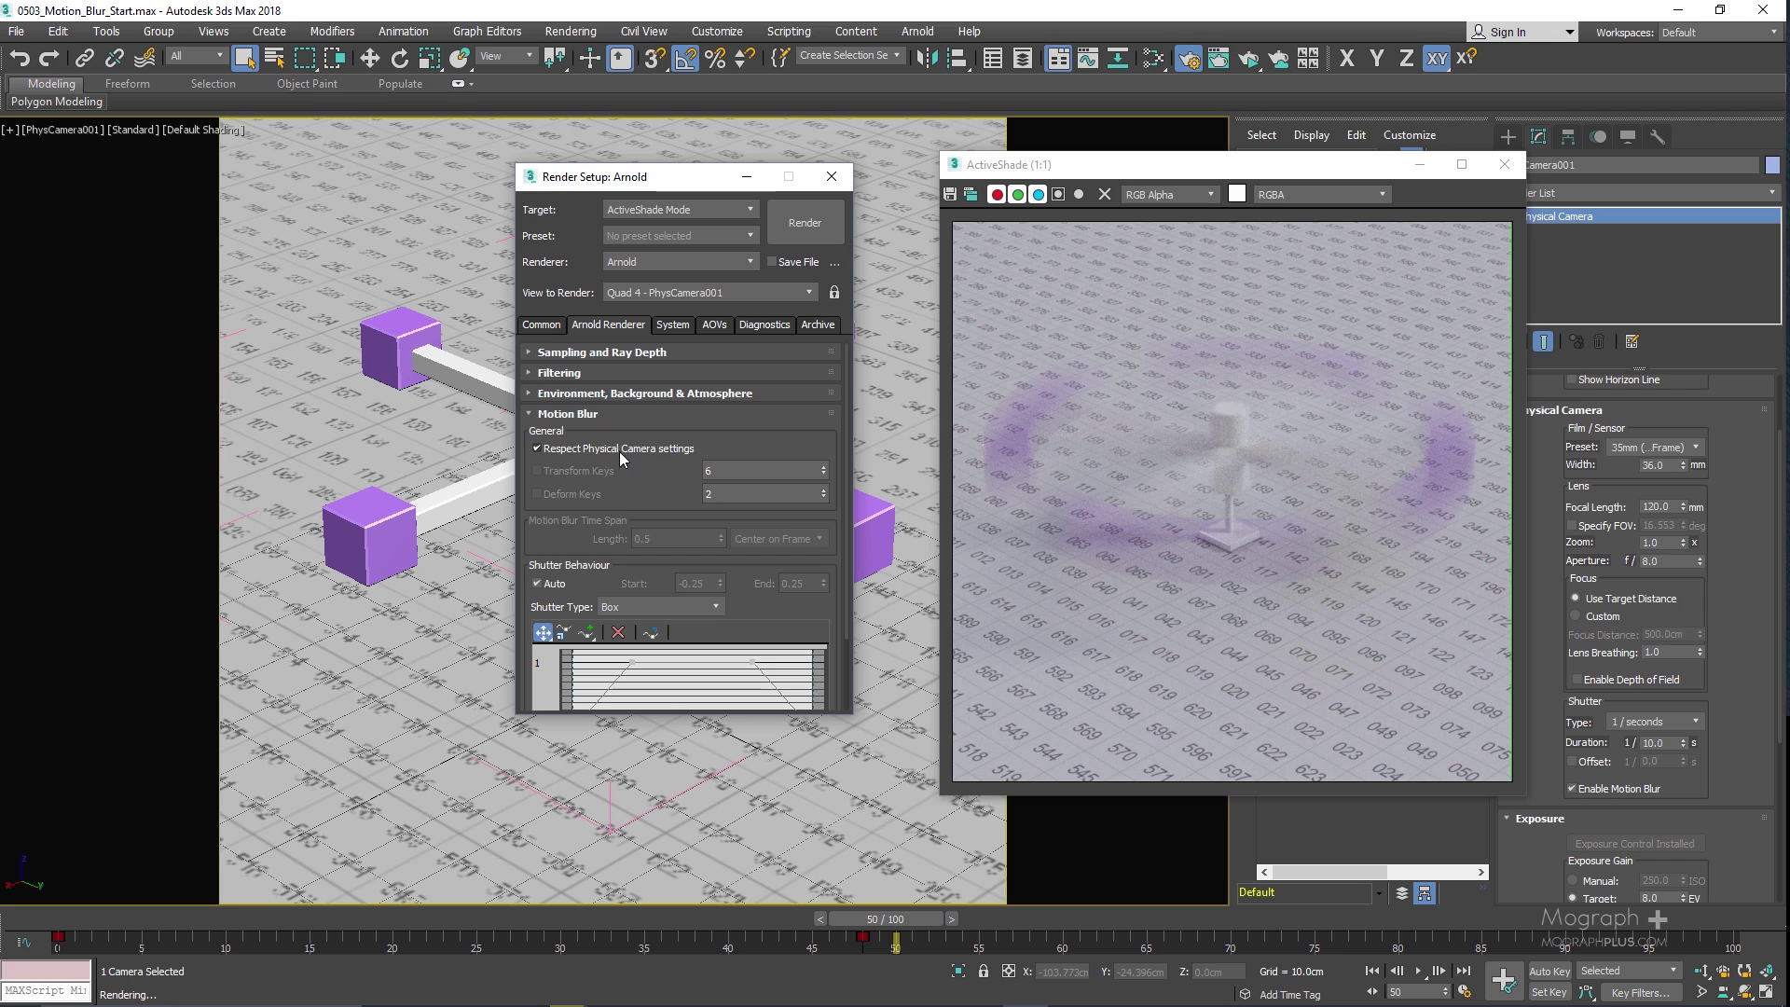
# Turn off Respect Physical Camera settings for Arnold motion blur and move the ActiveShade window beside the settings
pyautogui.click(649, 450)
pyautogui.moveTo(1232, 164); pyautogui.dragTo(1004, 159)
pyautogui.moveTo(1542, 751); pyautogui.dragTo(1542, 718)
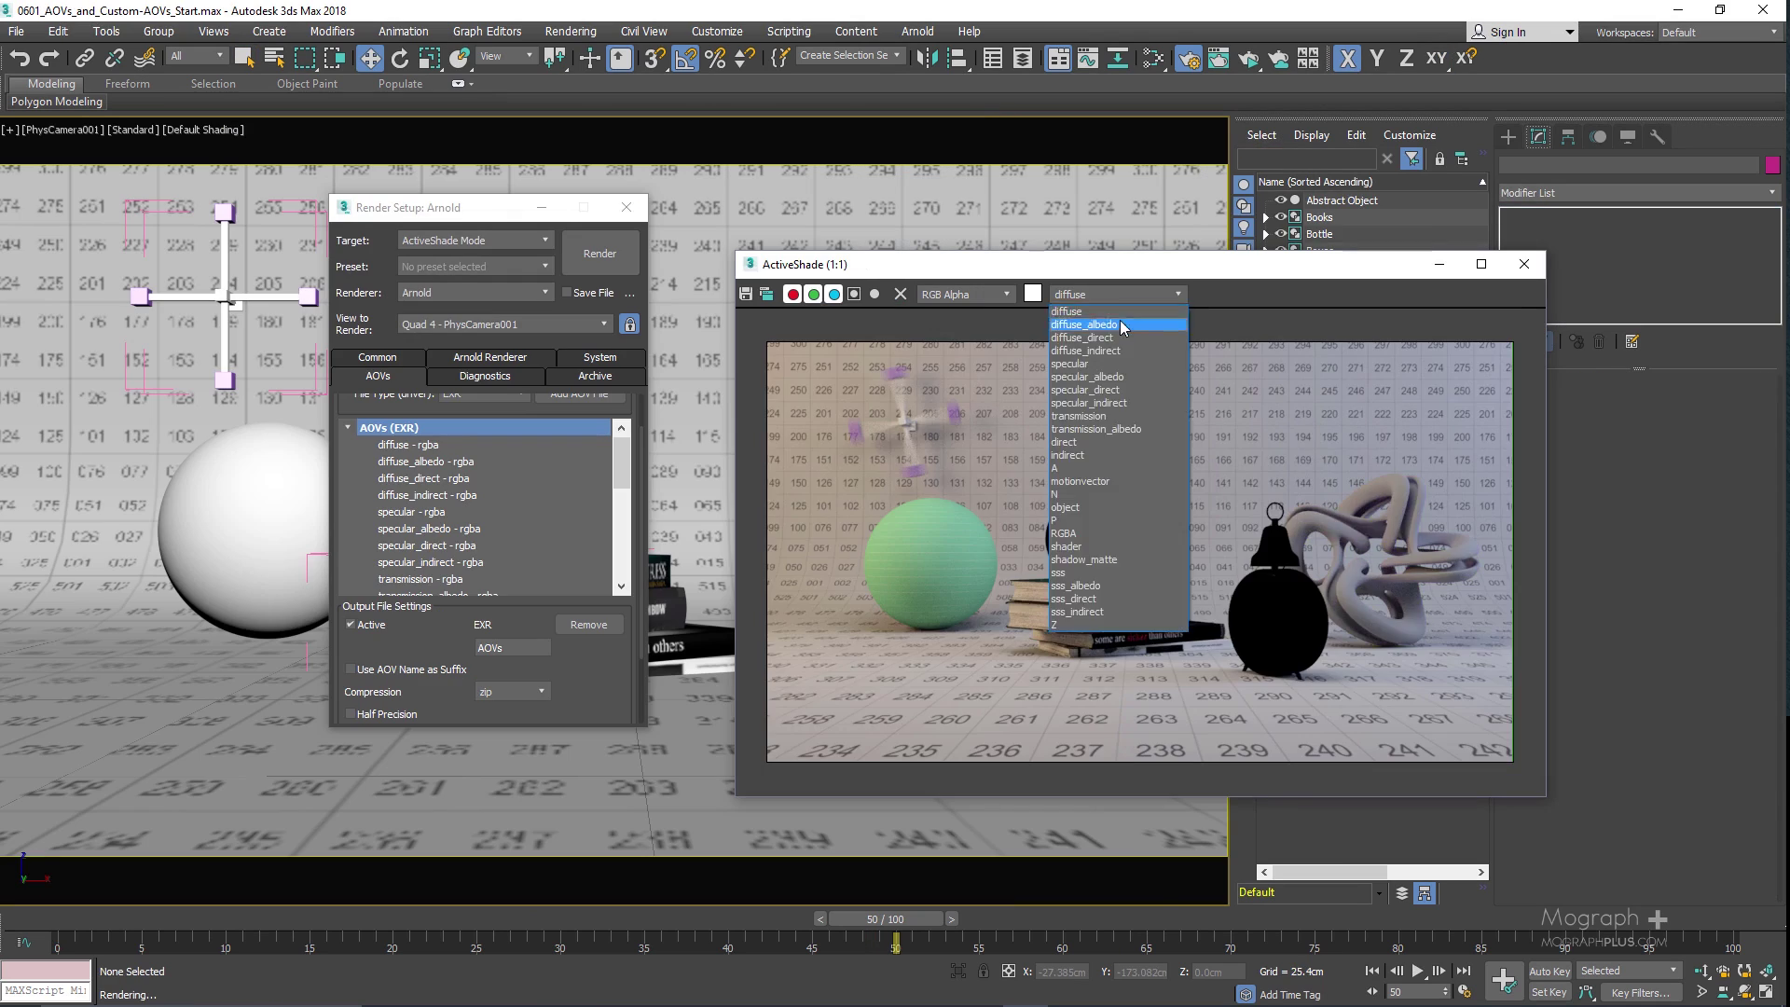
# Preview the specular_albedo, diffuse_indirect, A and motionvector AOVs in the ActiveShade render
pyautogui.click(1099, 376)
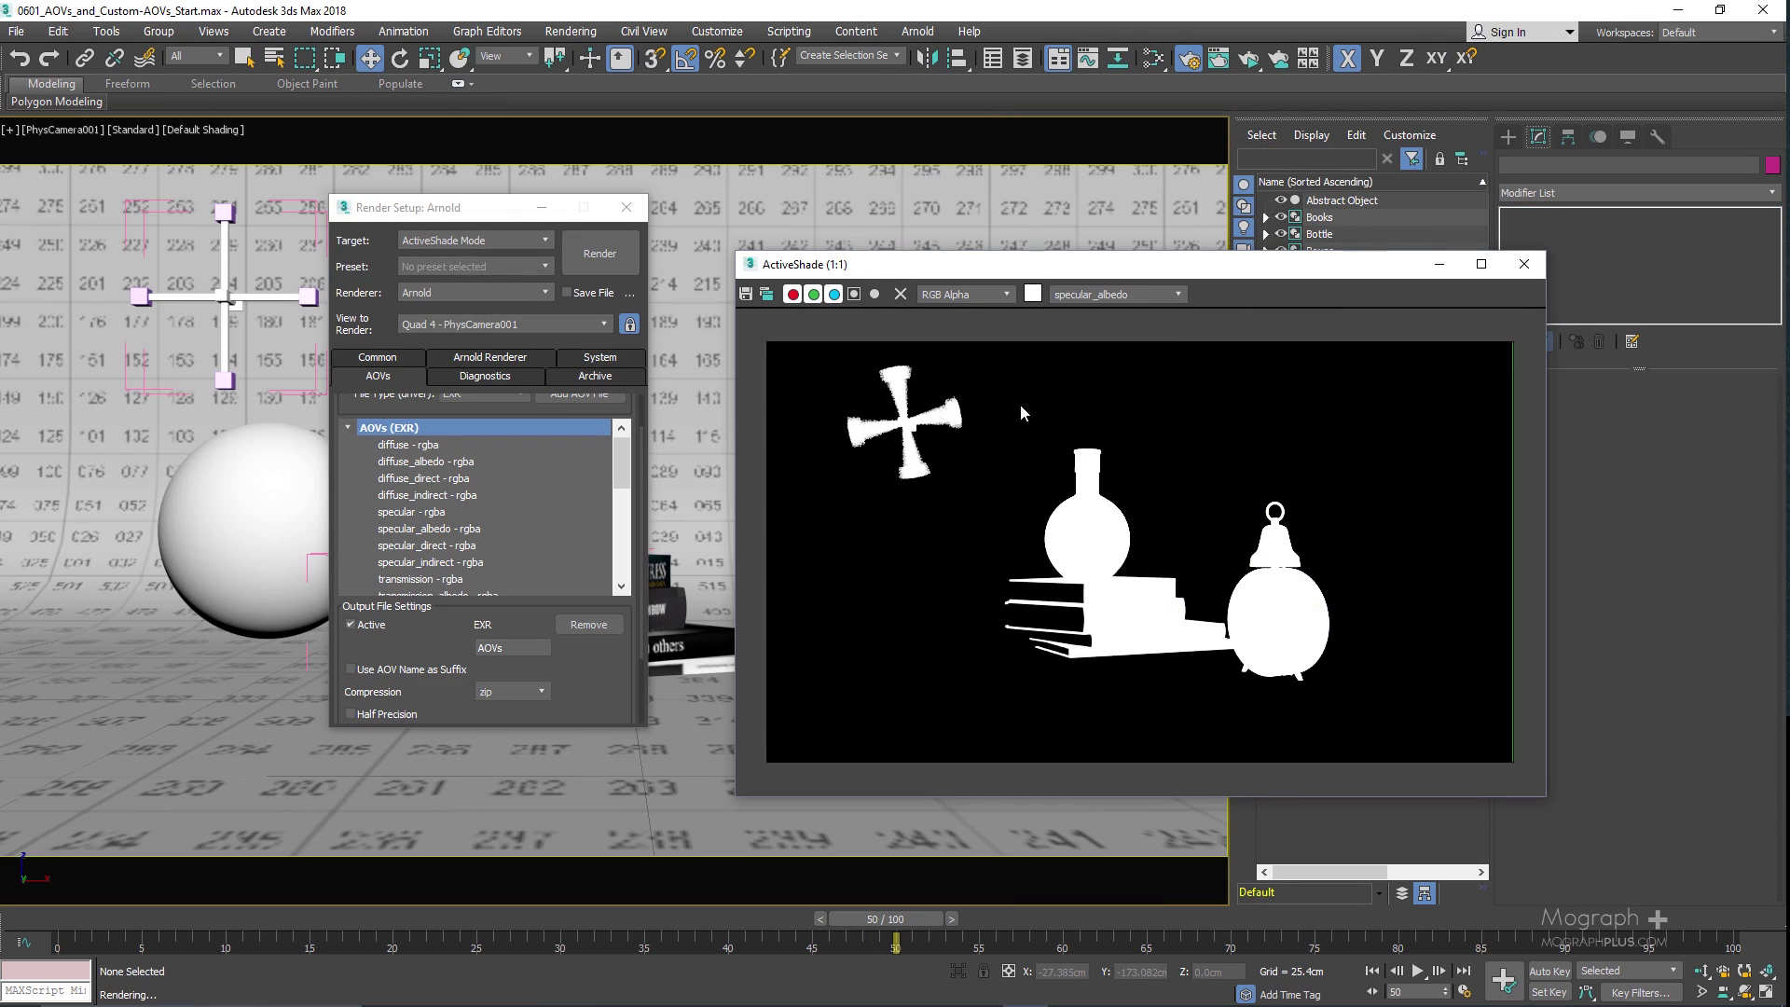
pyautogui.click(1114, 294)
pyautogui.click(1122, 351)
pyautogui.click(1114, 295)
pyautogui.click(1138, 457)
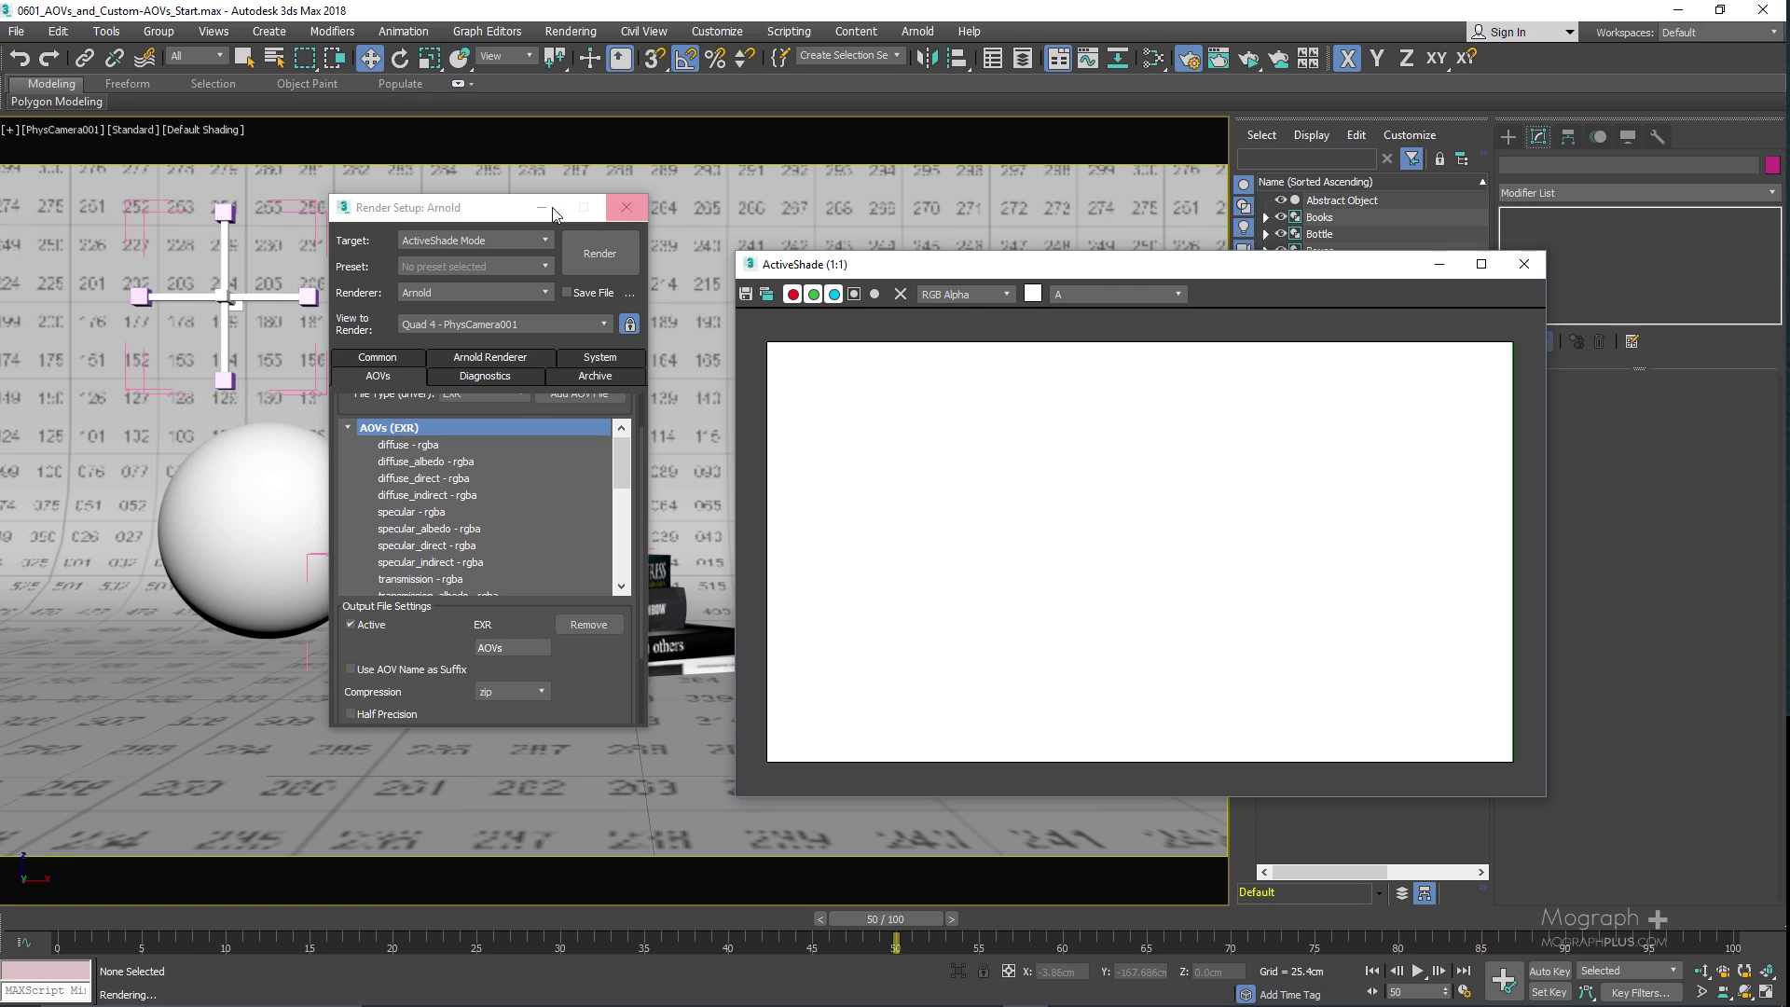
pyautogui.press('m')
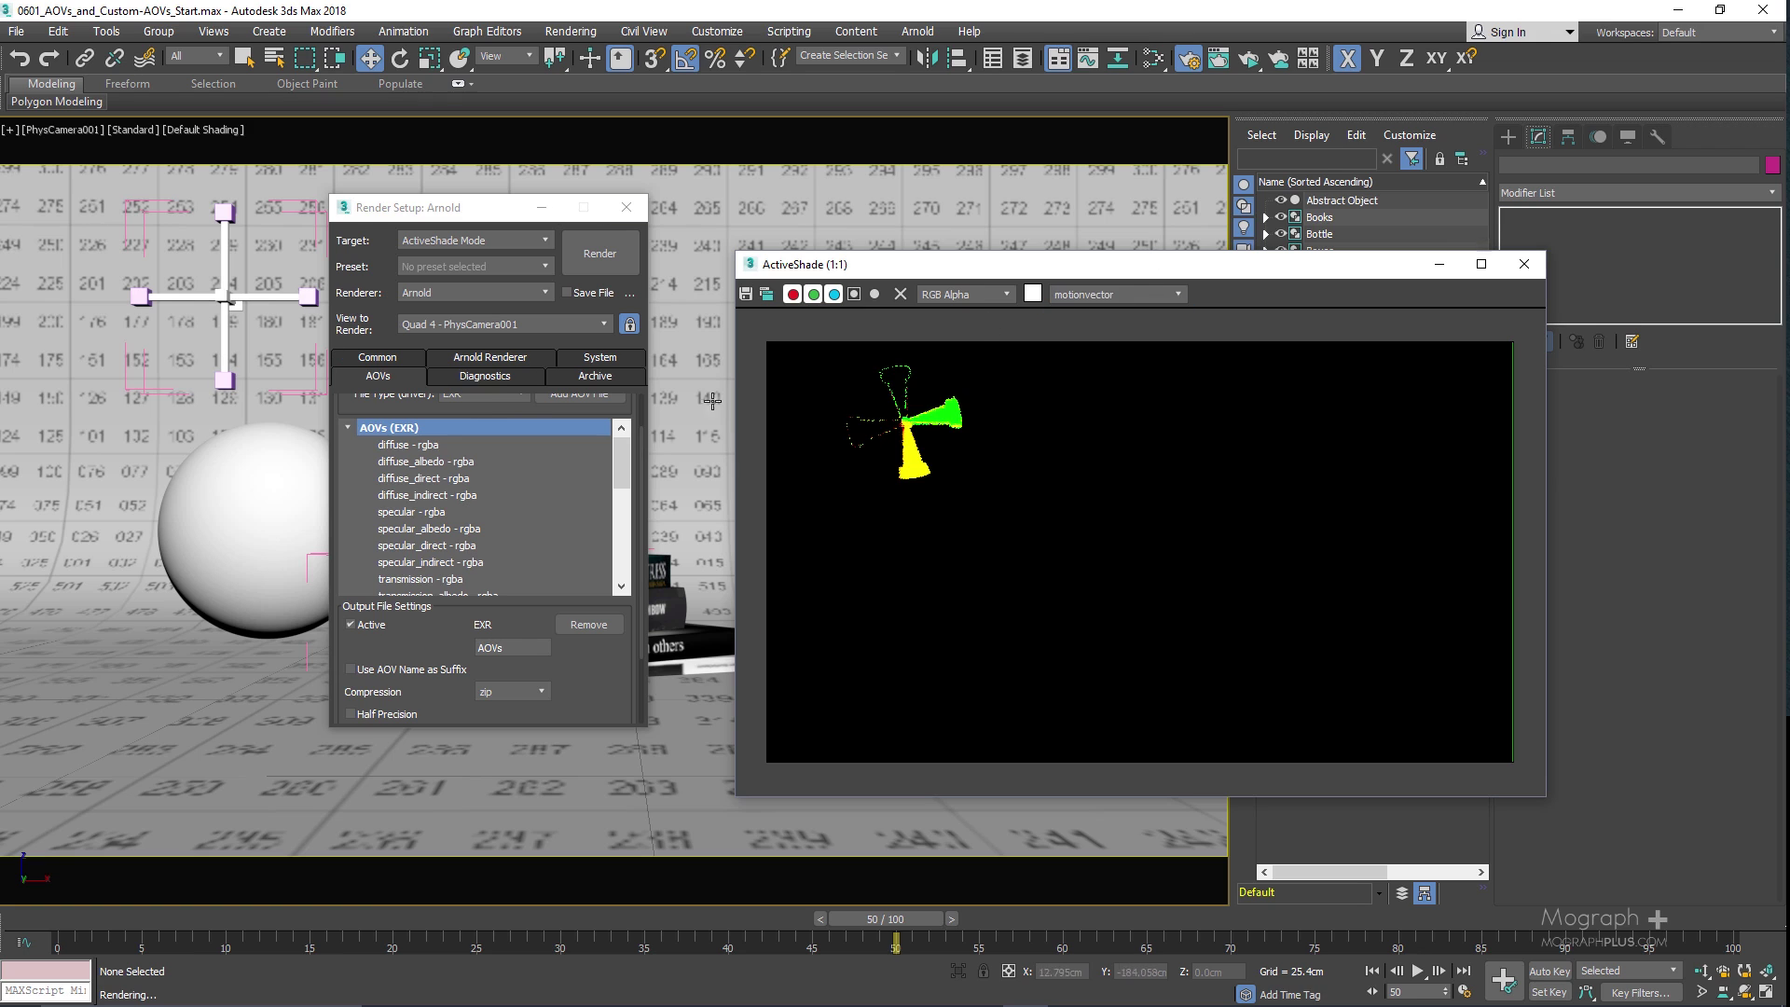
# Display the RGBA beauty pass and the shader AOV in the ActiveShade render
pyautogui.click(1114, 295)
pyautogui.click(1137, 310)
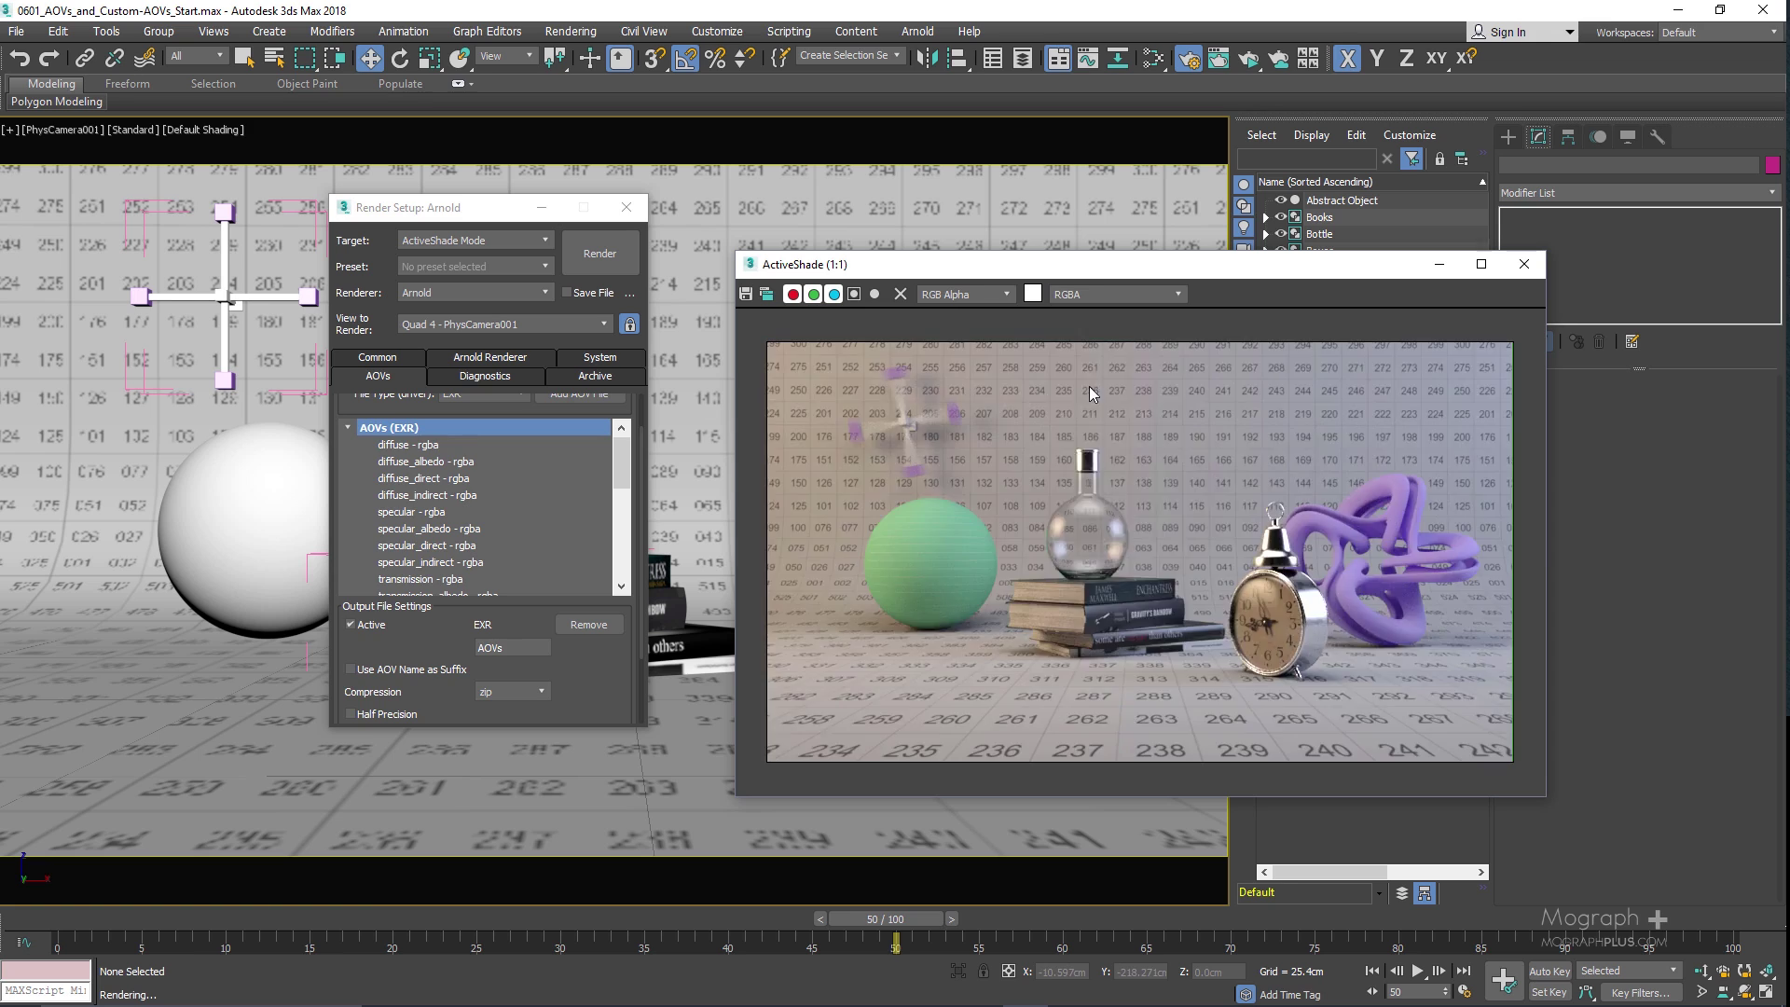
pyautogui.press('s')
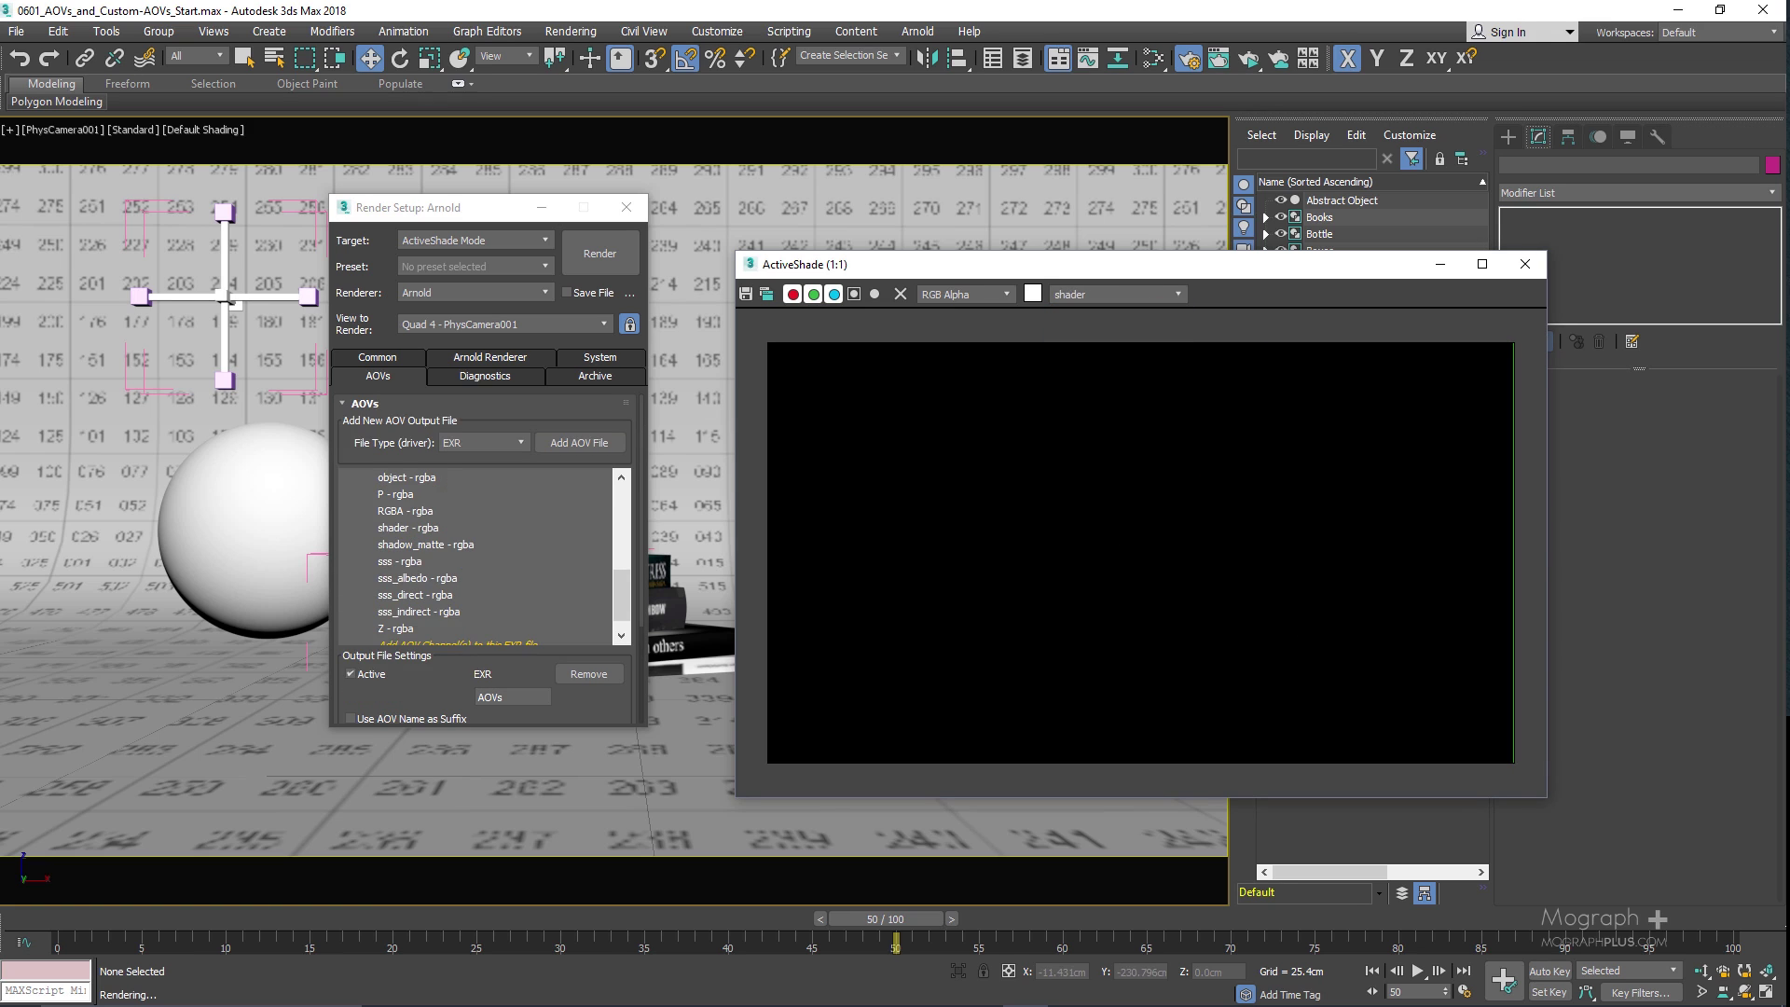
# Move the Render Setup window lower to uncover the viewport, and choose a different AOV to display in ActiveShade
pyautogui.moveTo(420, 207); pyautogui.dragTo(186, 563)
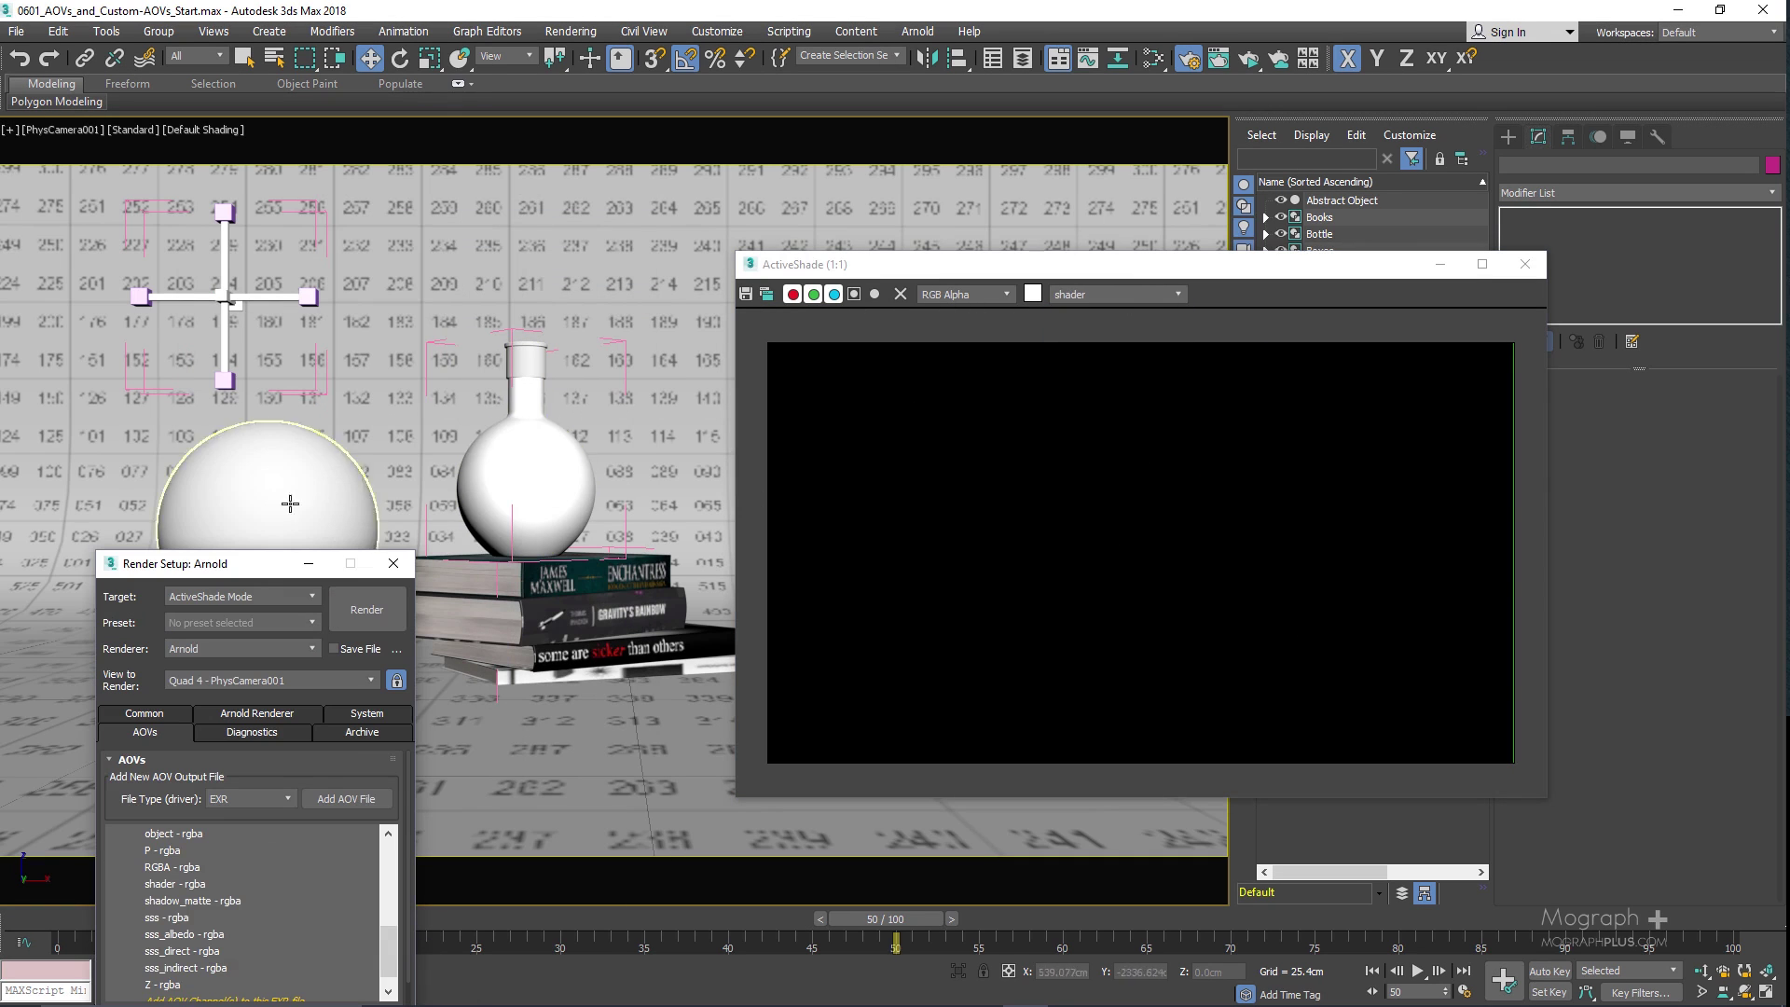
pyautogui.click(1114, 294)
pyautogui.click(1138, 564)
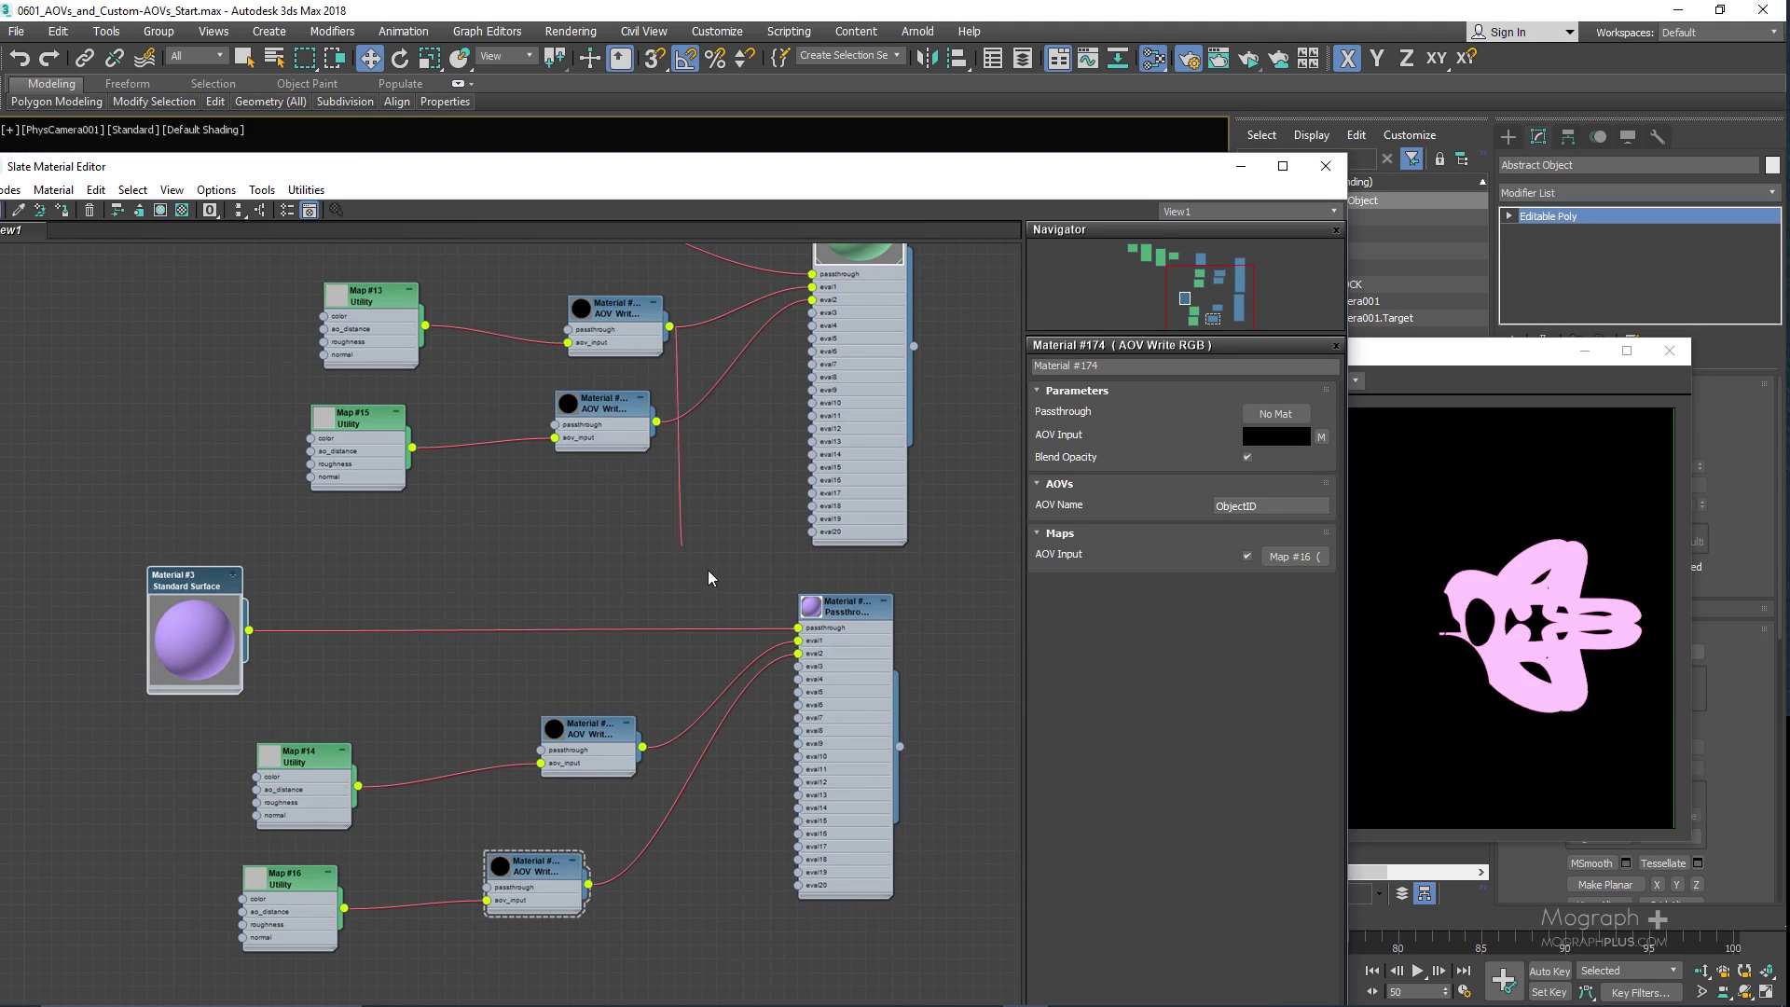
# Wire the upper branch's two AOV Write RGB materials into eval1 and eval2 of the lower Passthrough, and select the lower branch's AOV nodes
pyautogui.moveTo(769, 625); pyautogui.dragTo(798, 641)
pyautogui.moveTo(657, 421); pyautogui.dragTo(798, 653)
pyautogui.moveTo(248, 1002); pyautogui.dragTo(606, 708)
# Show the parameters of the Map #13 Utility node and open the AOV choices of the ActiveShade render
pyautogui.scroll(2, 622, 727)
pyautogui.click(240, 463)
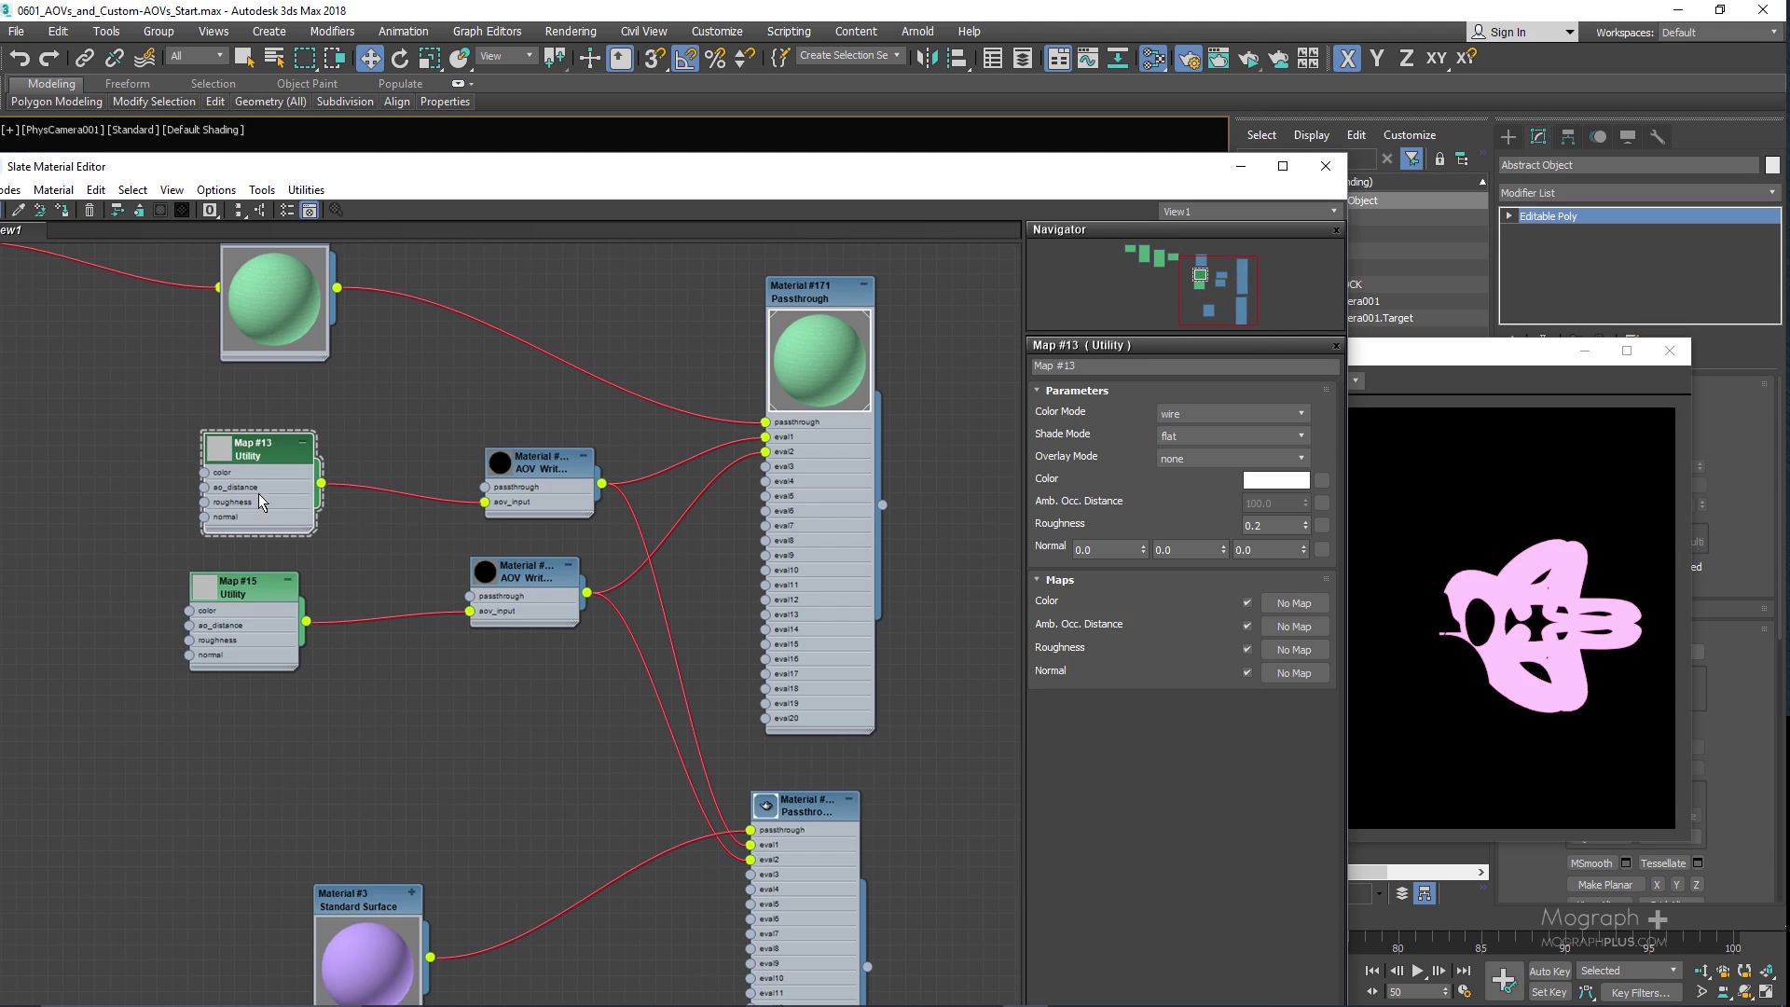
pyautogui.moveTo(350, 757); pyautogui.dragTo(420, 599, button='middle')
pyautogui.click(1354, 389)
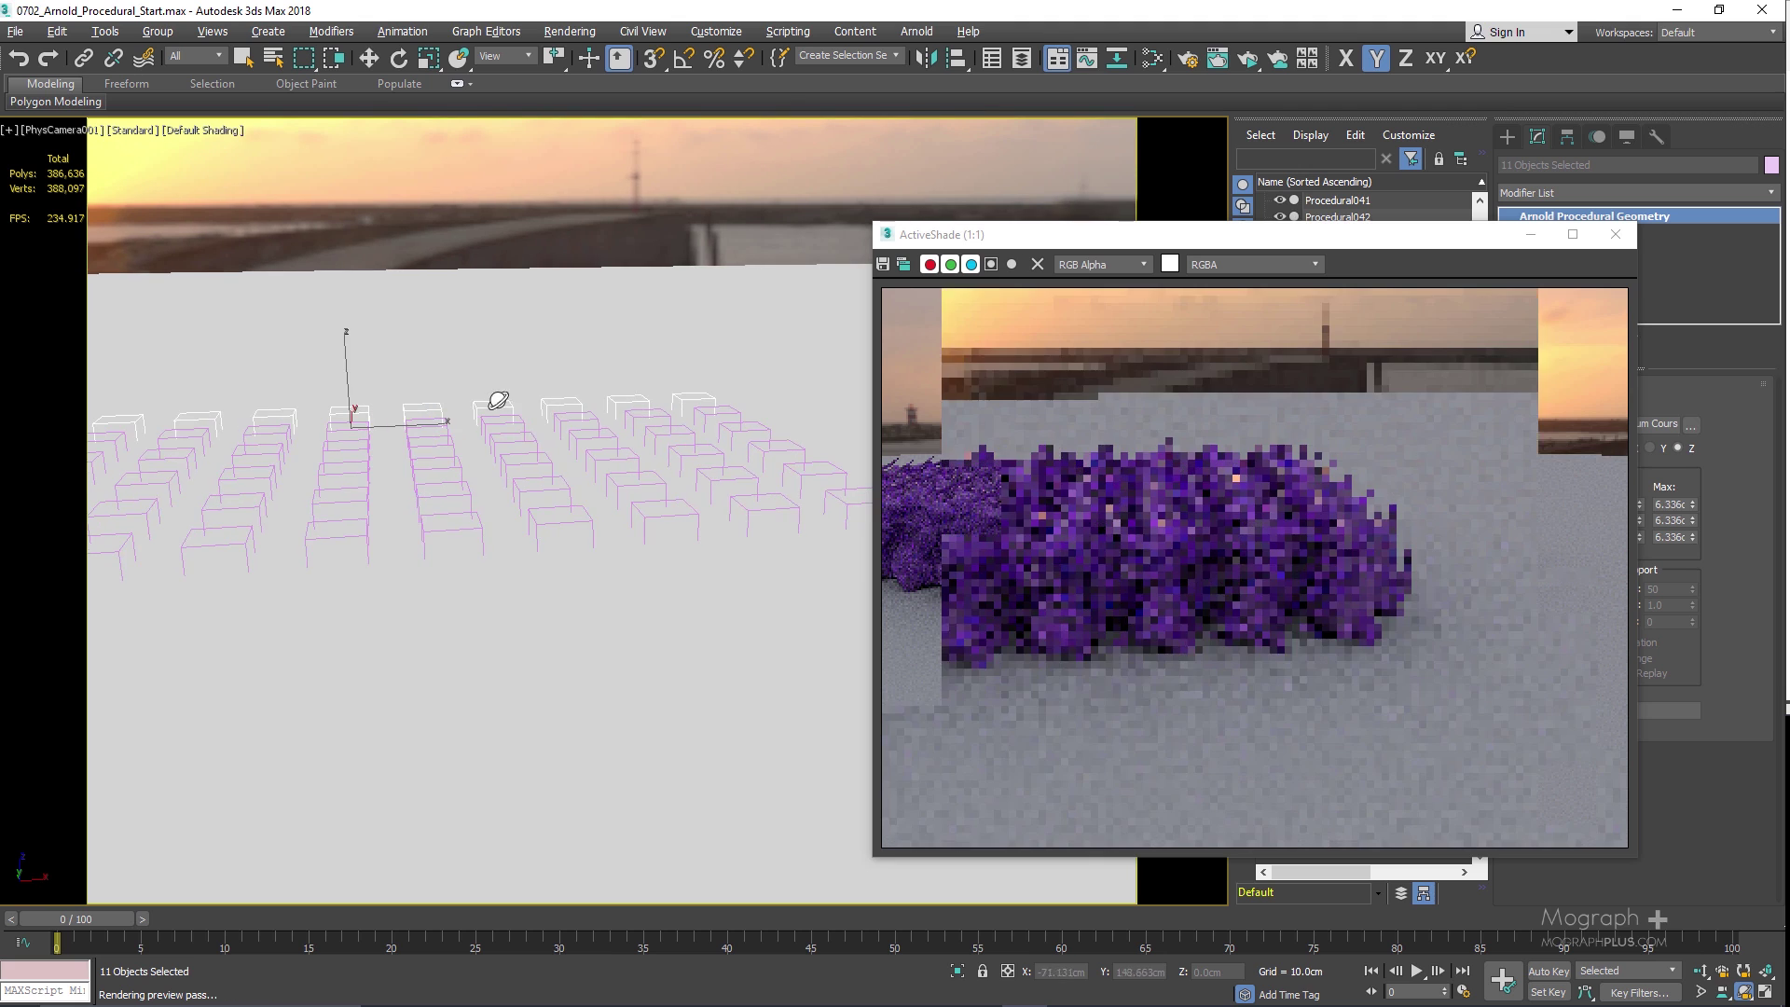
# Reframe the camera view closer to the rows of Arnold Procedural objects
pyautogui.keyDown('alt'); pyautogui.moveTo(669, 383); pyautogui.dragTo(763, 369, button='middle'); pyautogui.keyUp('alt')
pyautogui.keyDown('ctrl'); pyautogui.keyDown('alt'); pyautogui.moveTo(691, 479); pyautogui.dragTo(702, 365, button='middle'); pyautogui.keyUp('alt'); pyautogui.keyUp('ctrl')
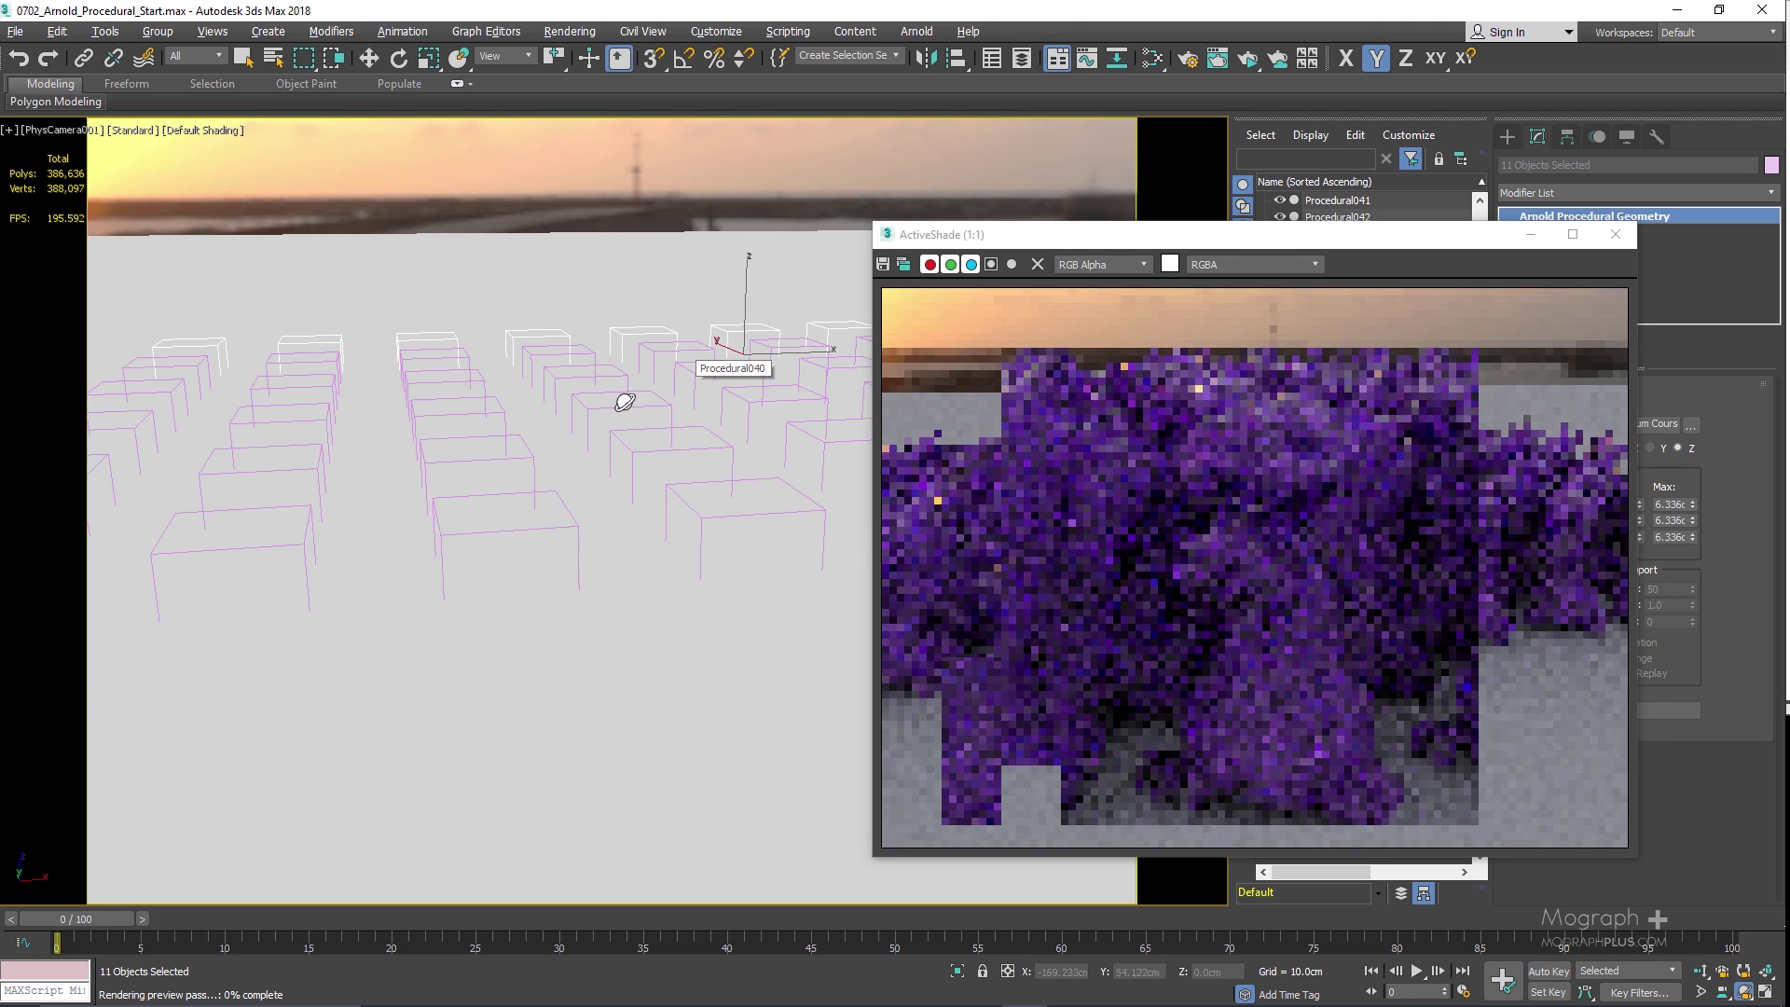
pyautogui.keyDown('alt'); pyautogui.moveTo(607, 396); pyautogui.dragTo(604, 360, button='middle'); pyautogui.keyUp('alt')
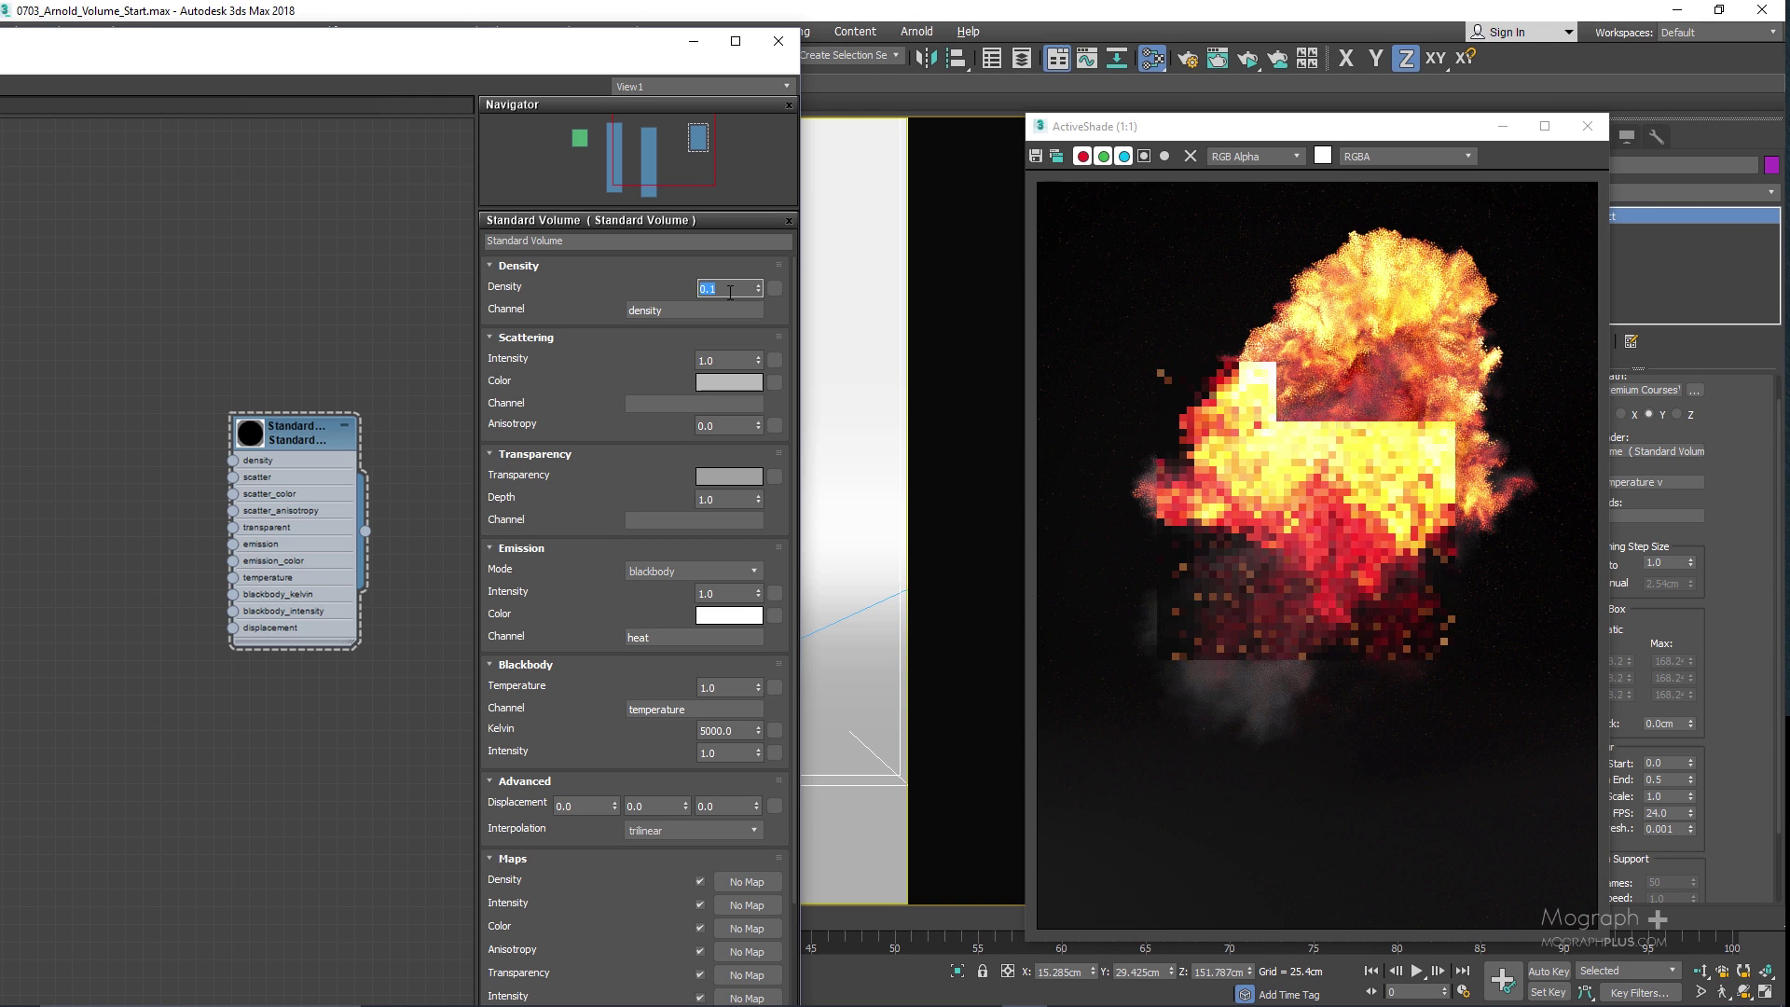
# Set the Standard Volume material's density to 1.0 and browse to the Arnold Volume materials category
pyautogui.write('1')
pyautogui.press('Return')
pyautogui.click(723, 687)
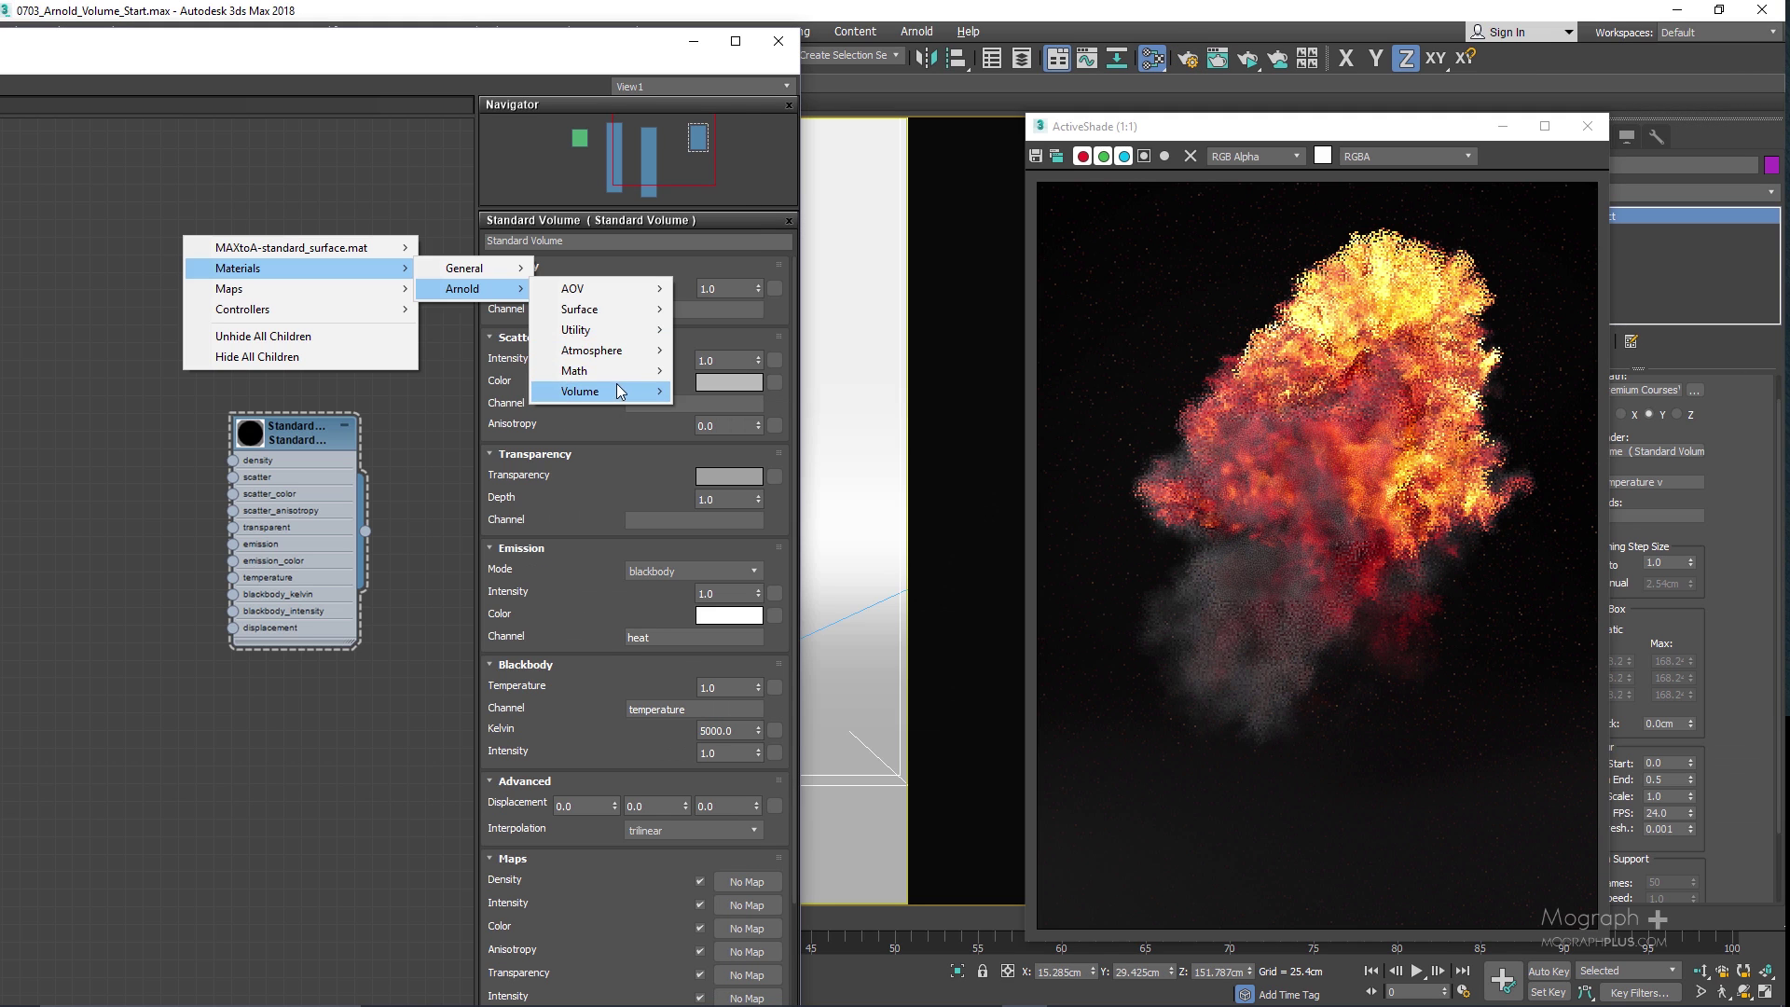
pyautogui.moveTo(618, 391)
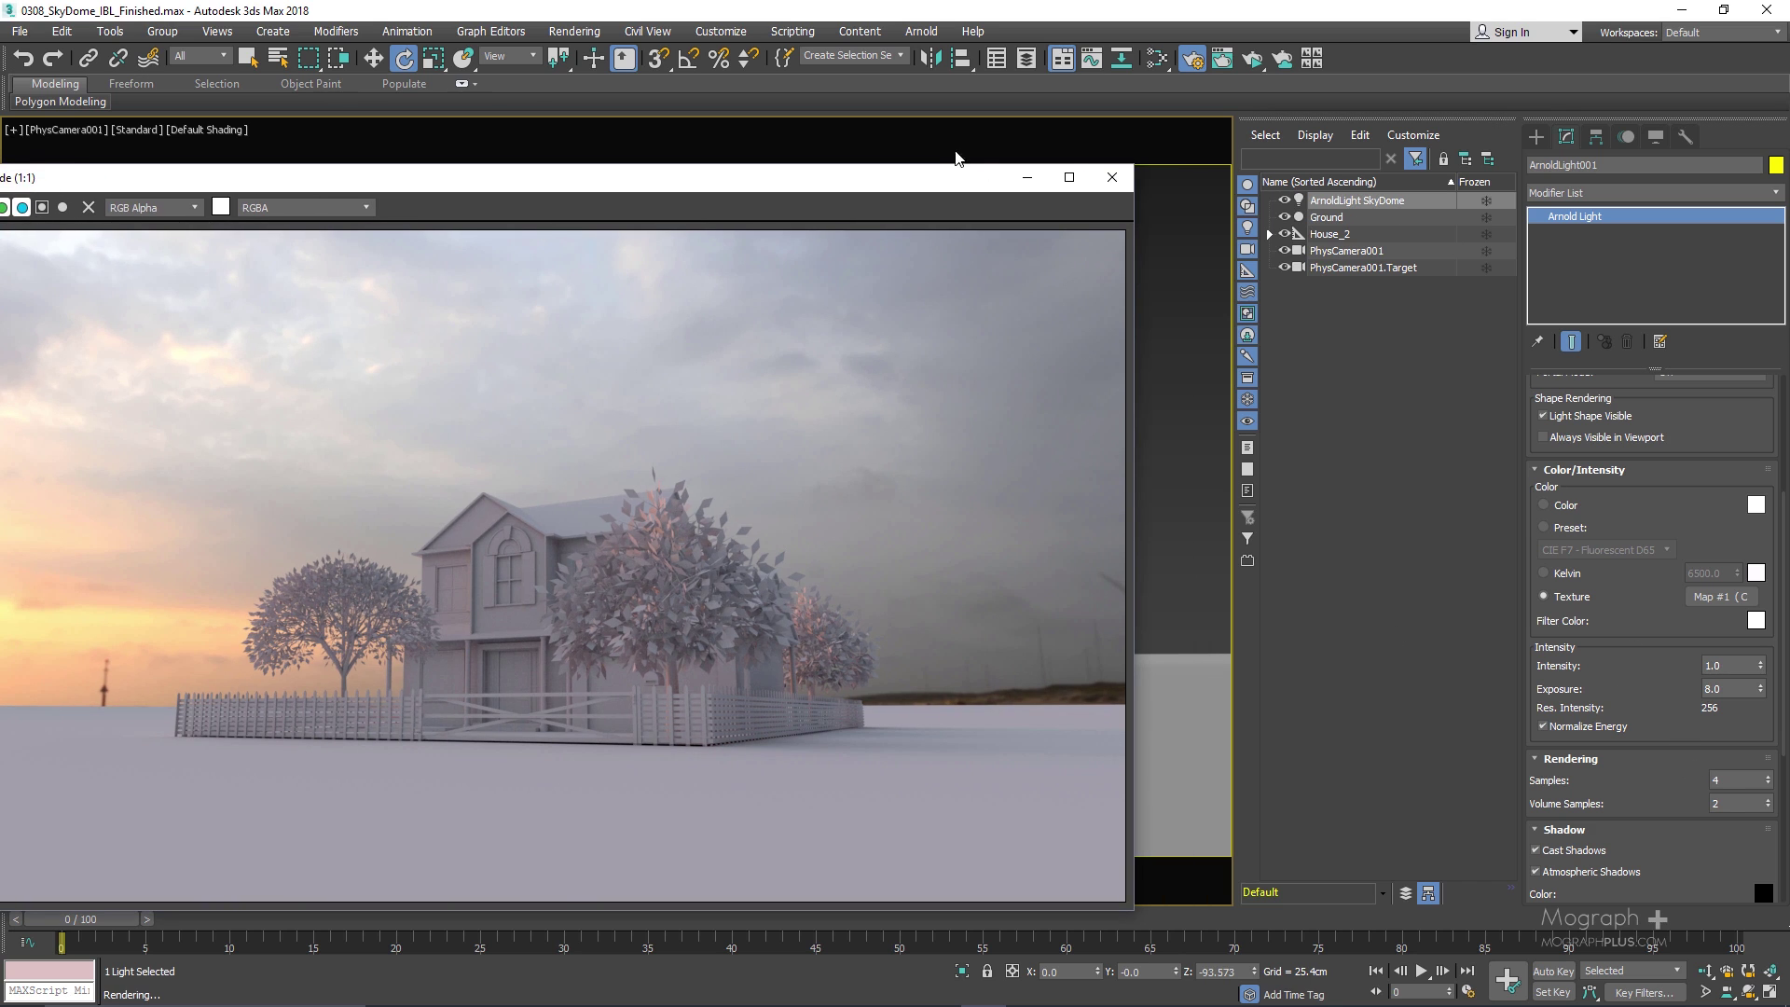
# Move the ActiveShade window clear of the viewport and rotate the SkyDome light
pyautogui.moveTo(966, 179); pyautogui.dragTo(922, 559)
pyautogui.moveTo(578, 264); pyautogui.dragTo(606, 191)
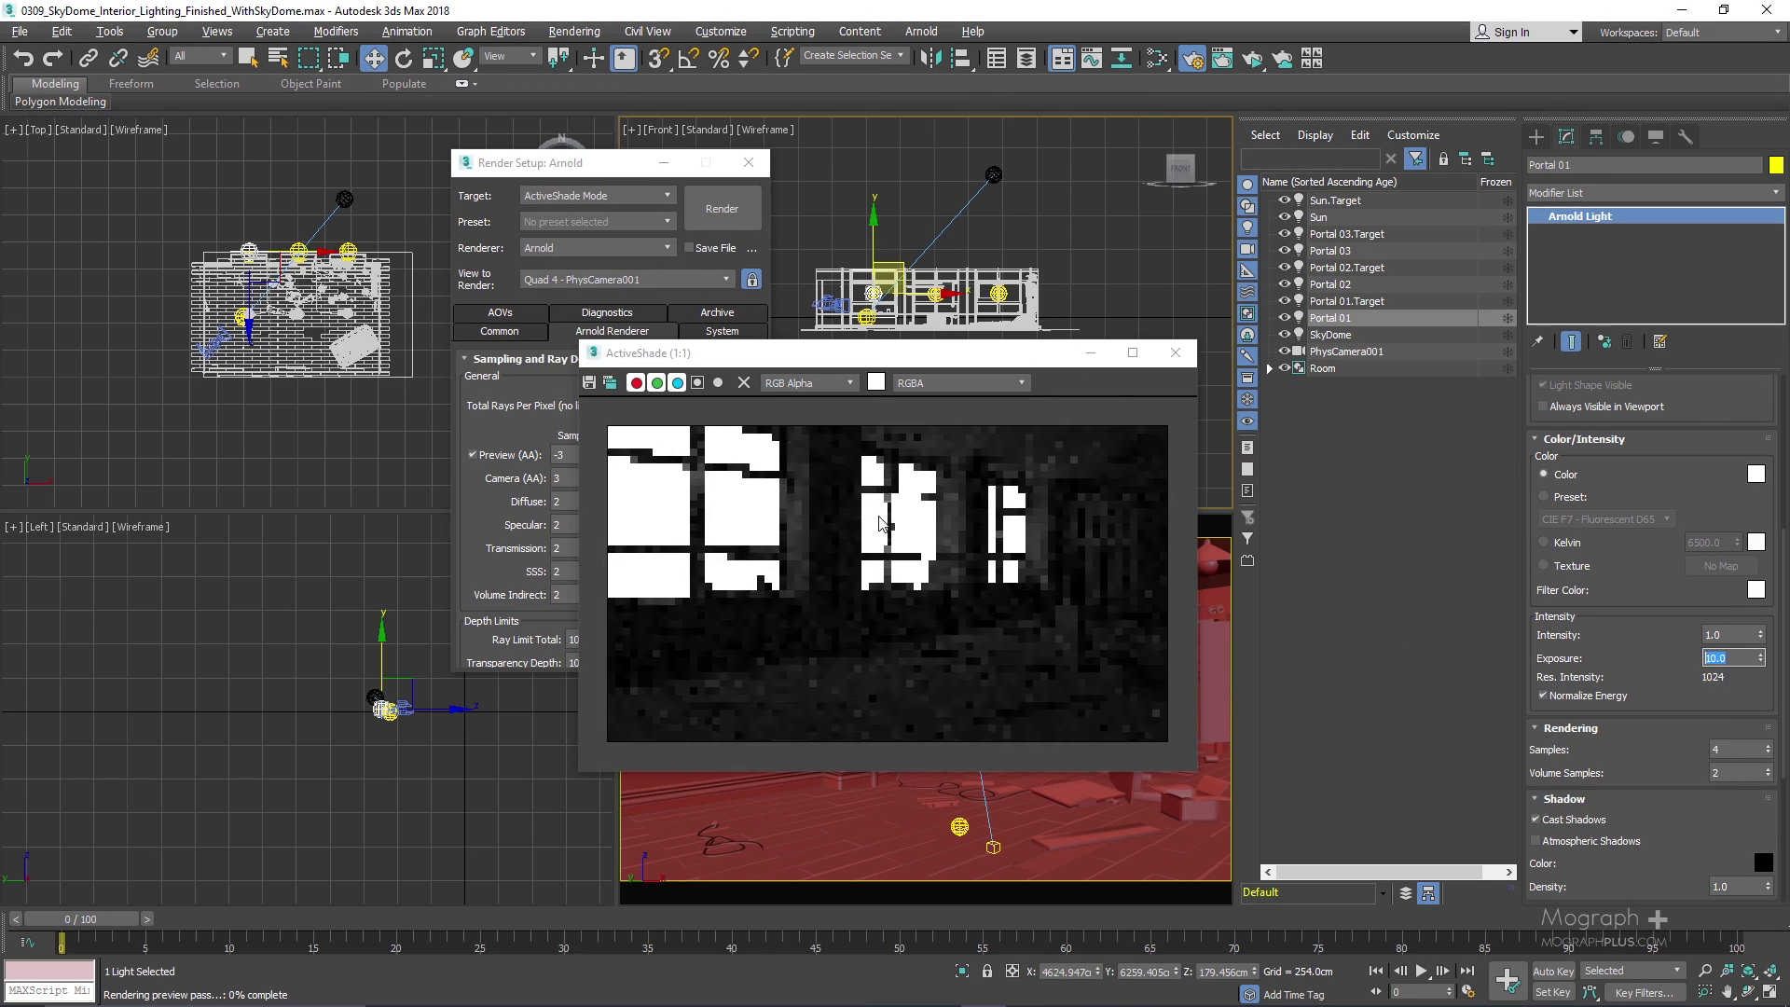
# Set the Portal 01 light's exposure to 15 and pick the Sun light's move gizmo in the Top view
pyautogui.write('15')
pyautogui.press('Return')
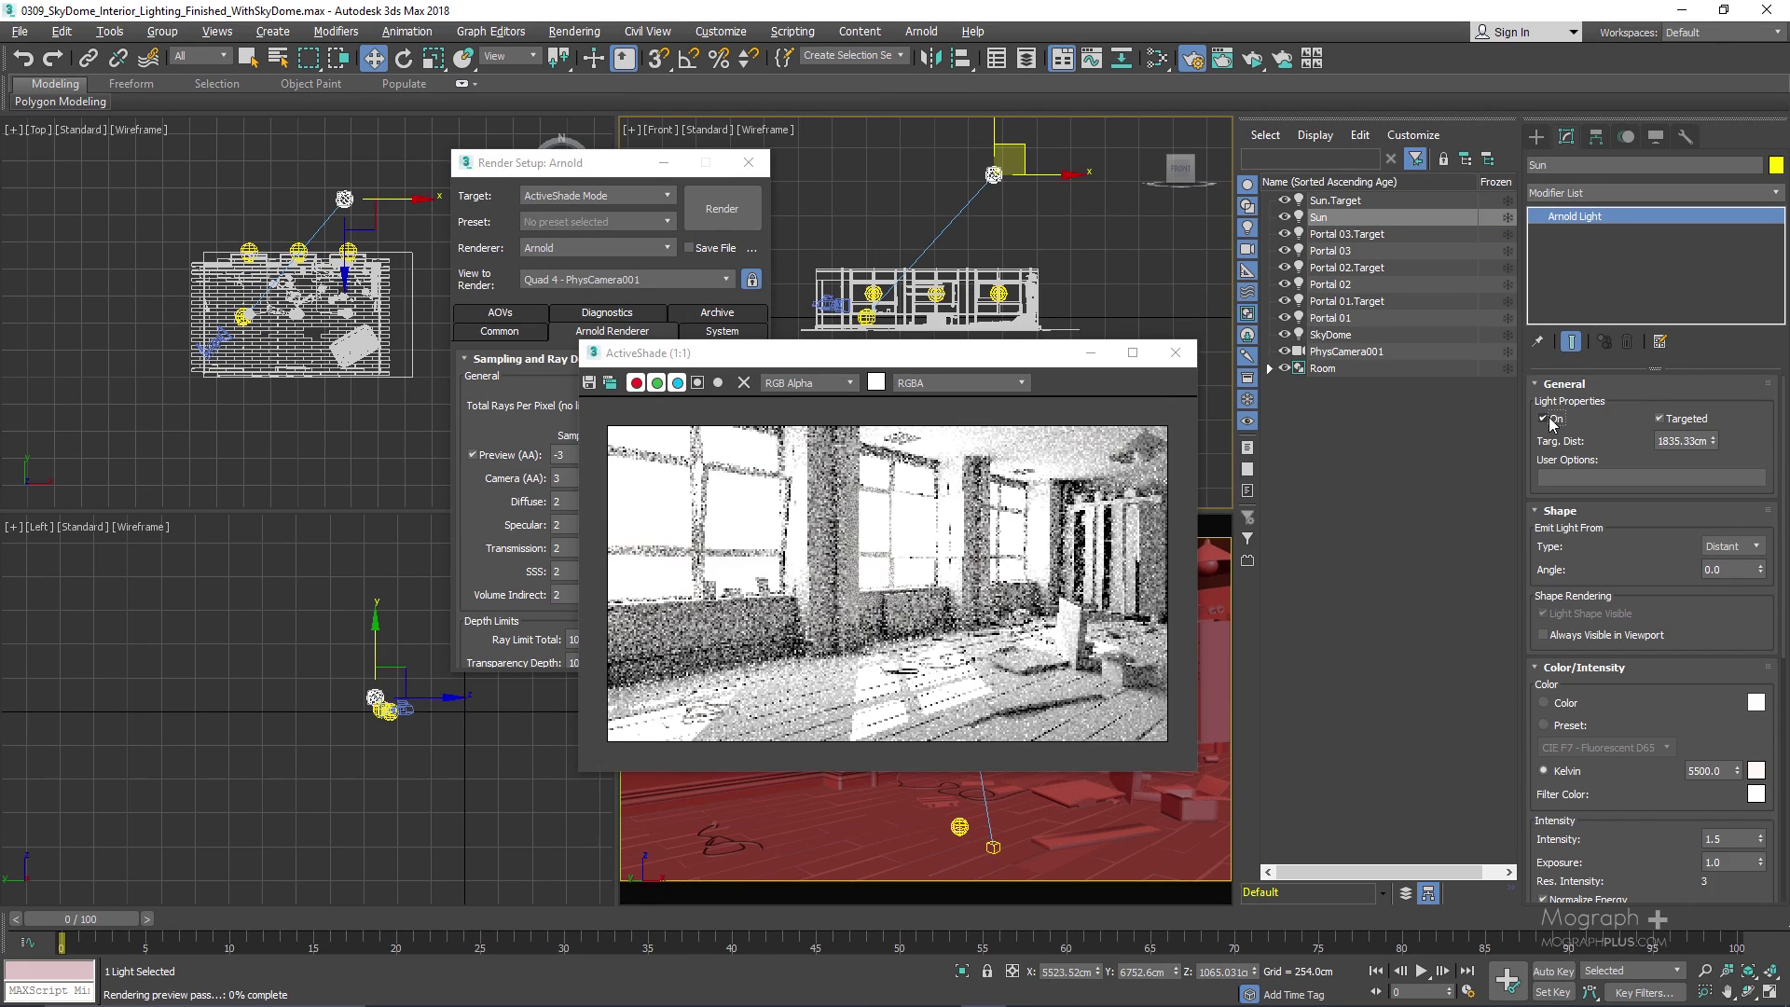
pyautogui.click(337, 290)
# Open the Verbosity Level choices of the Arnold diagnostics log
pyautogui.click(1012, 425)
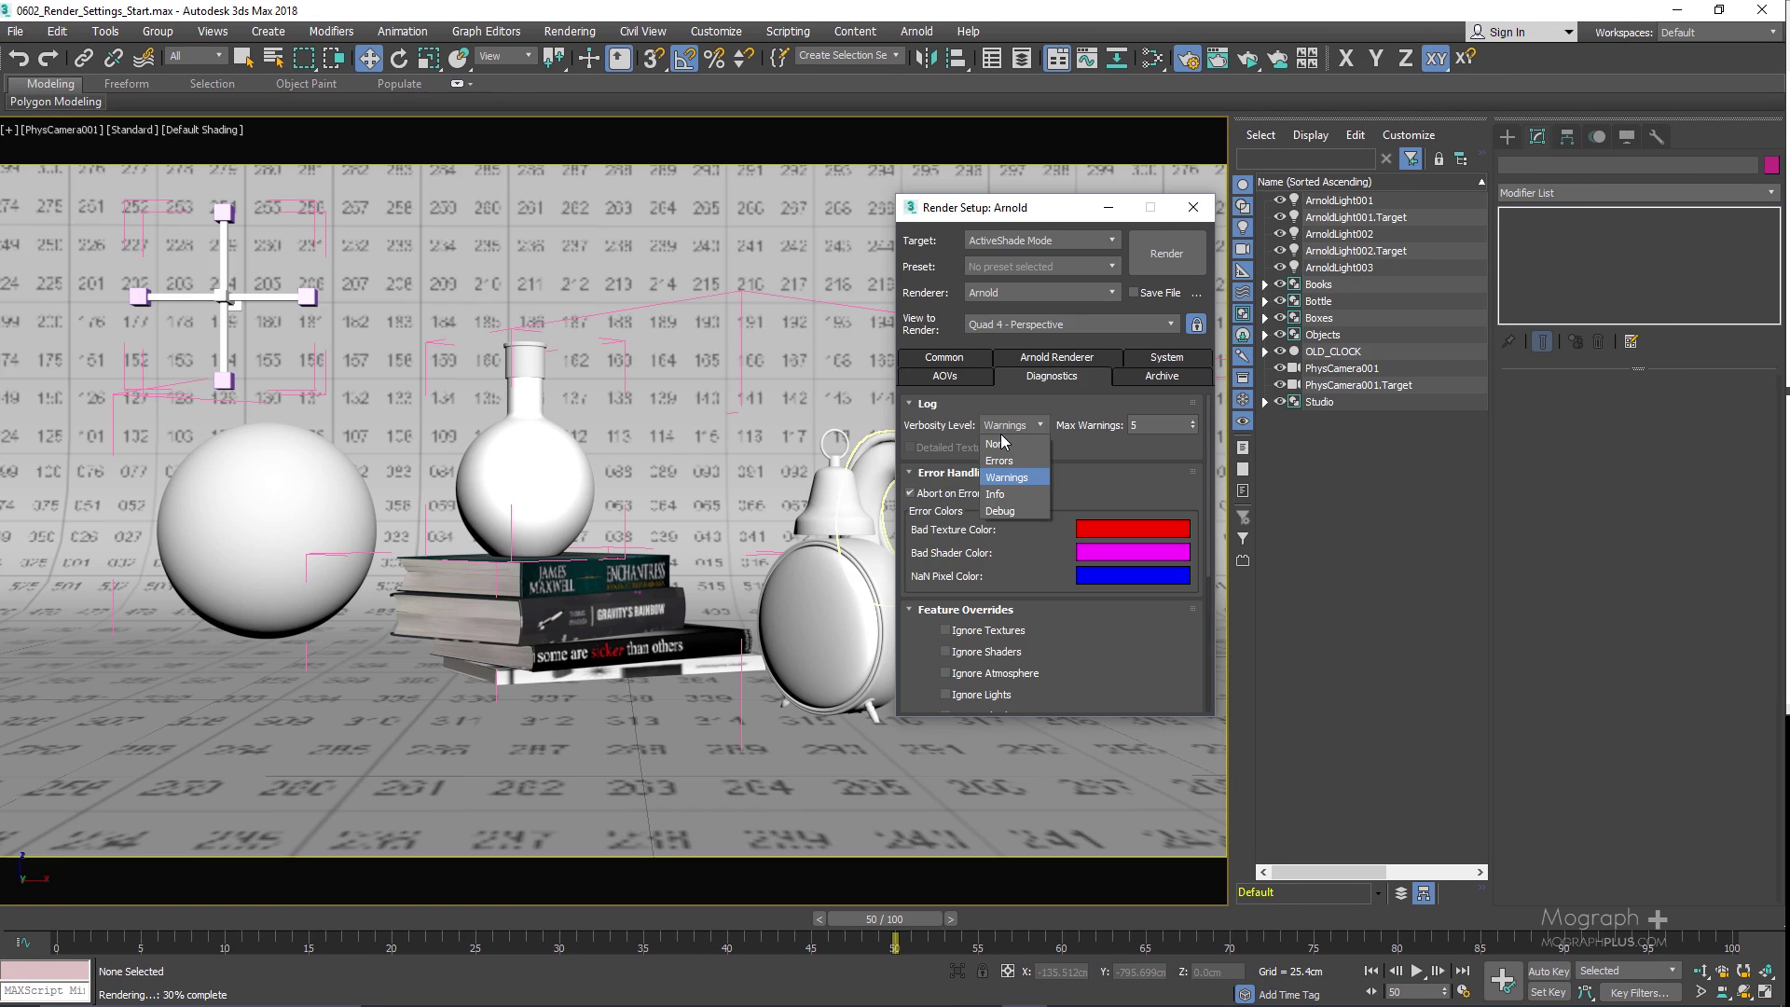